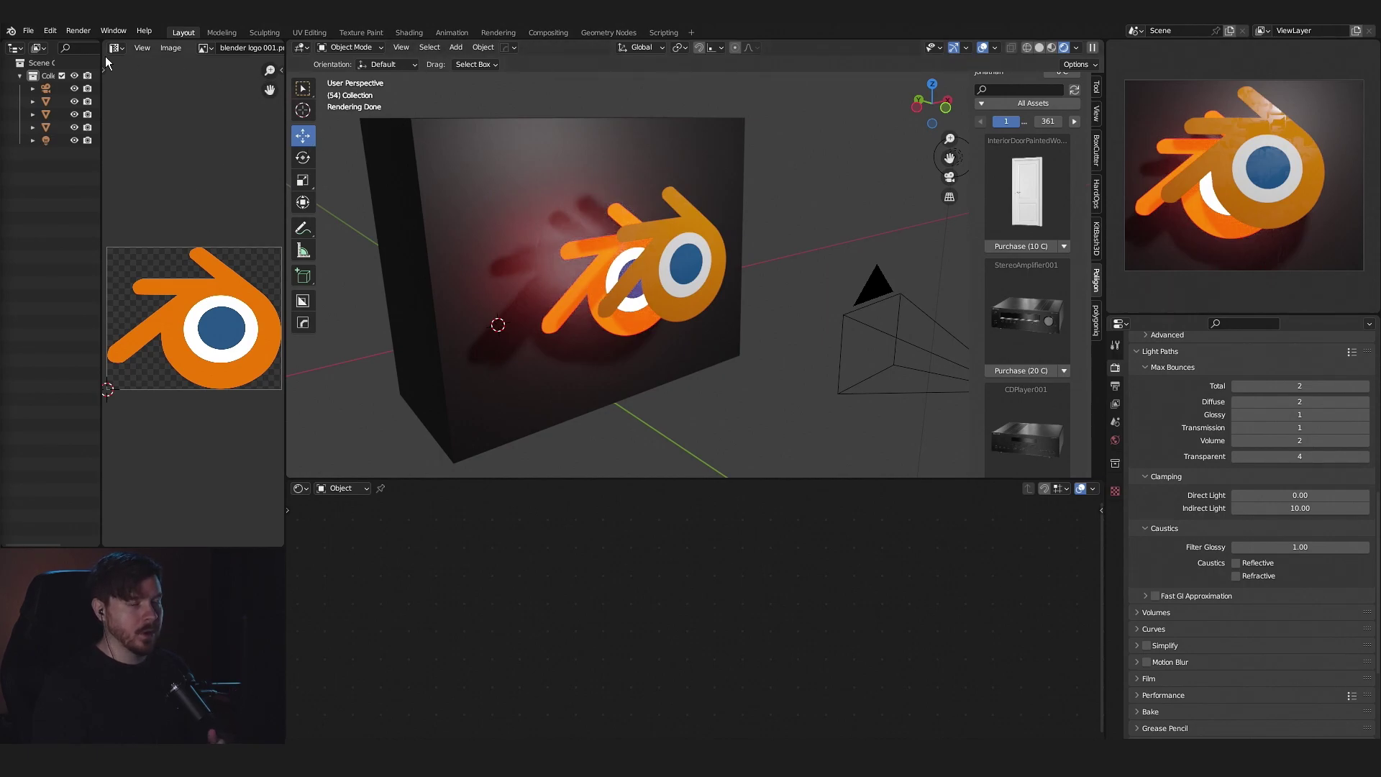
Step: Save the current scene and interface setup as the default startup file
click(30, 30)
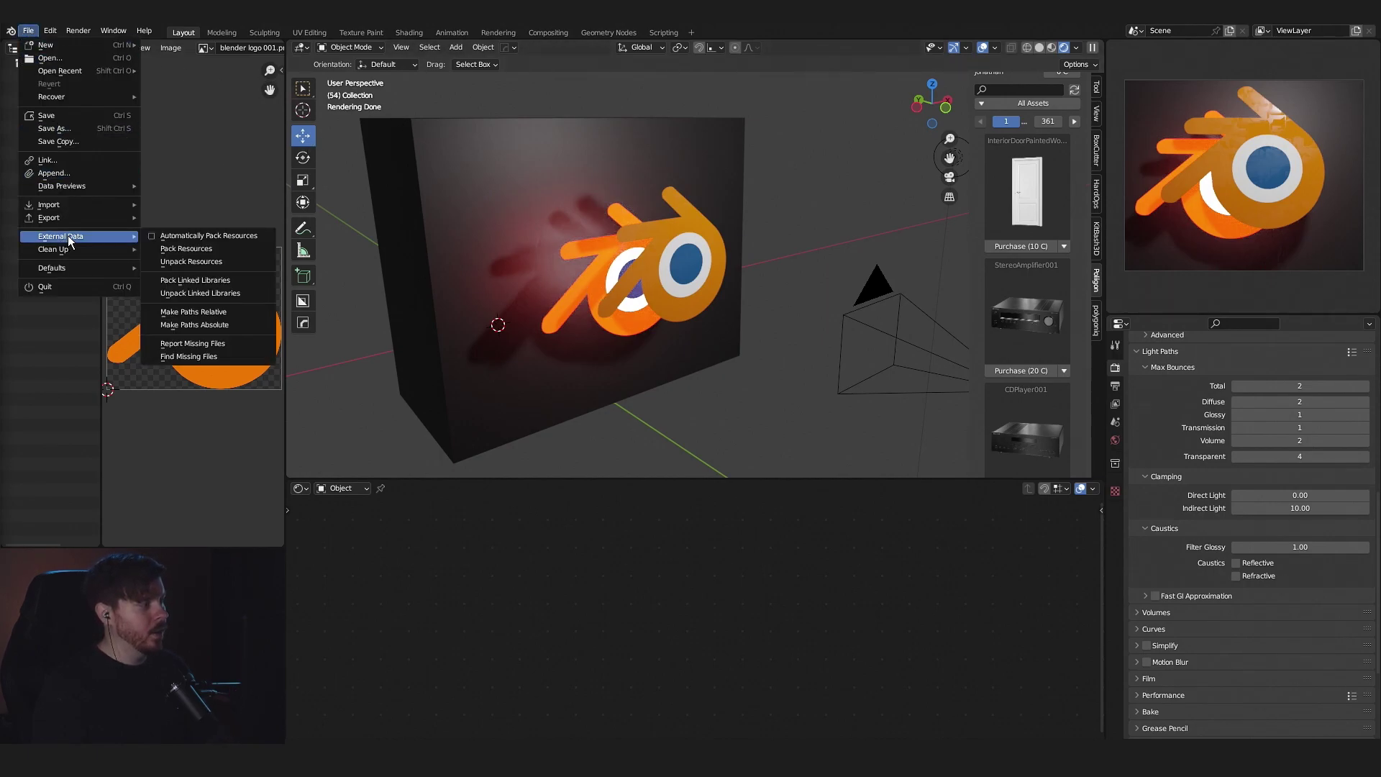
mouse_move(79, 269)
click(180, 270)
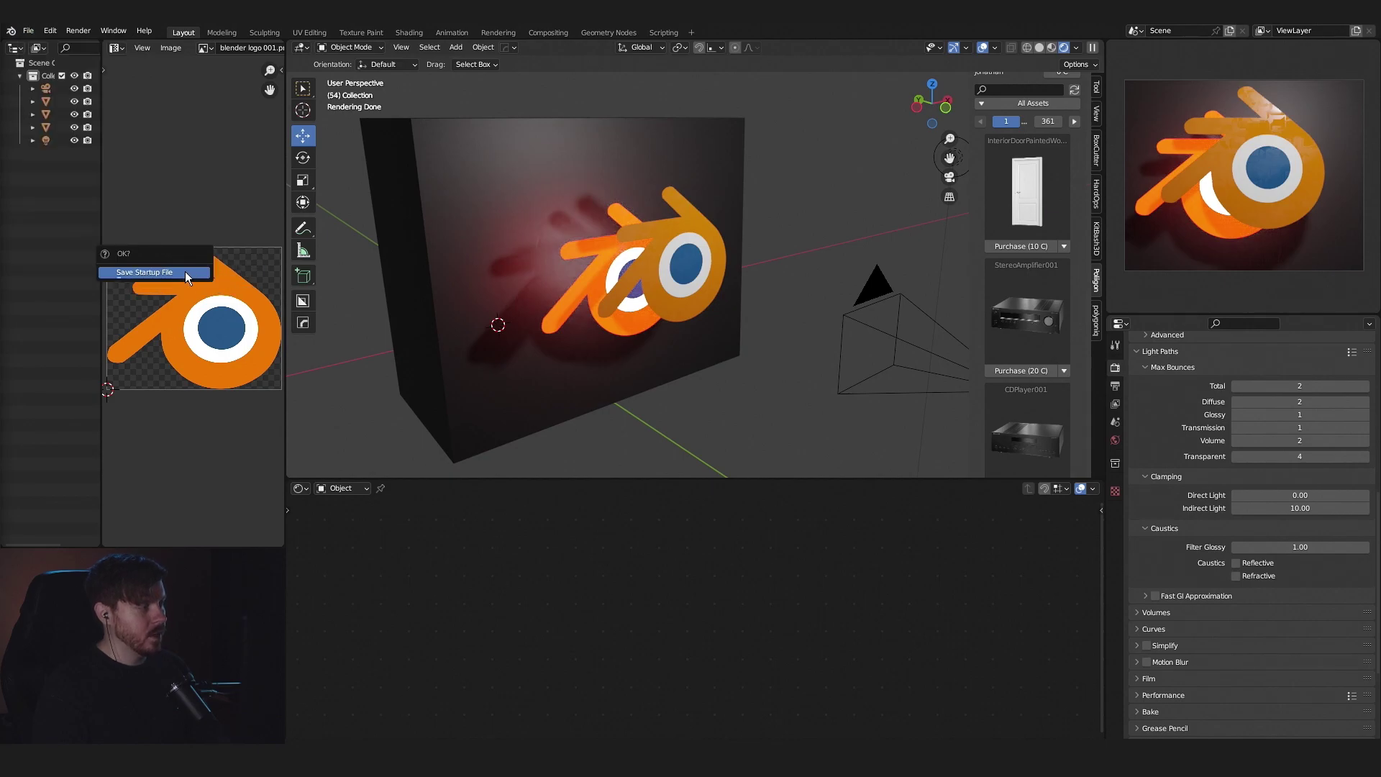
click(150, 272)
Step: Set the Transparent value of the light paths' max bounces to 3
middle_drag(503, 259, 645, 244)
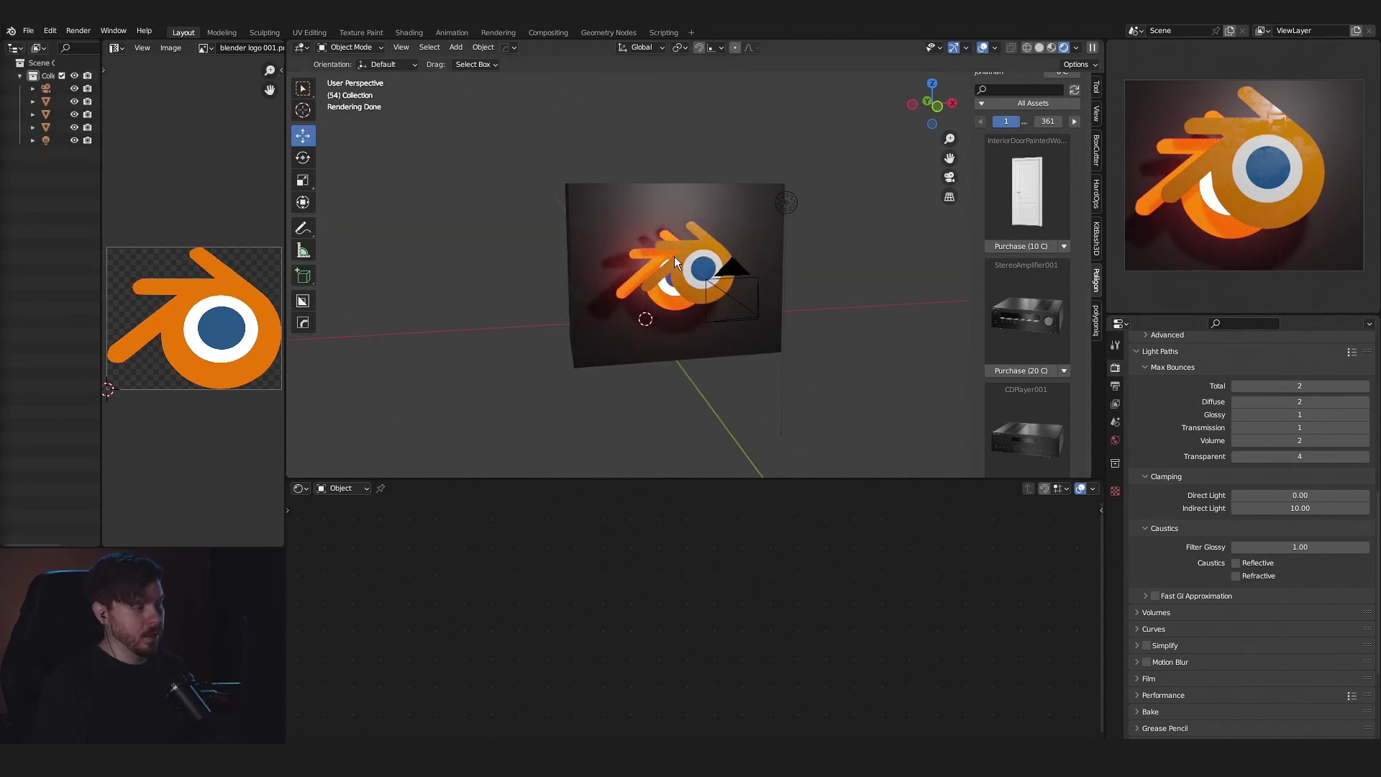
scroll(1146, 380, up, 2)
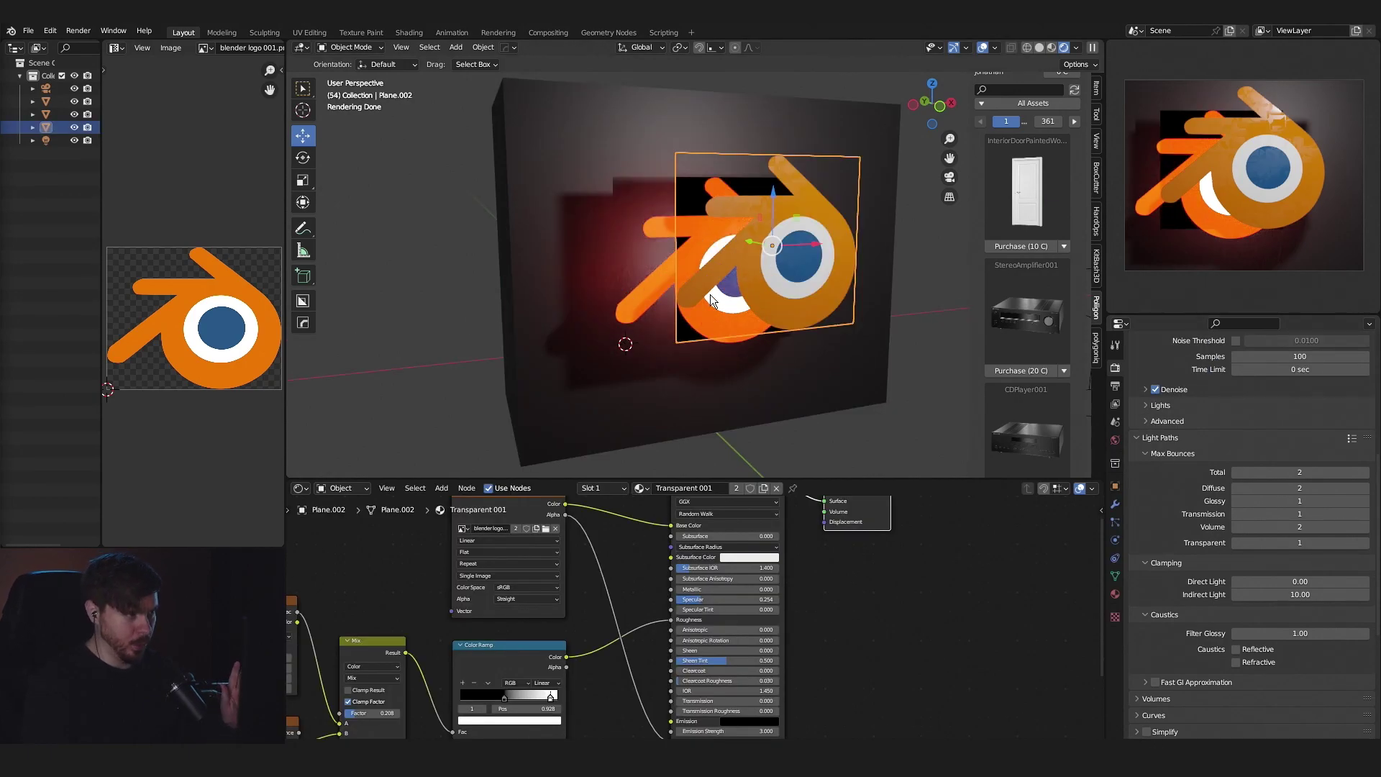
middle_drag(644, 240, 654, 236)
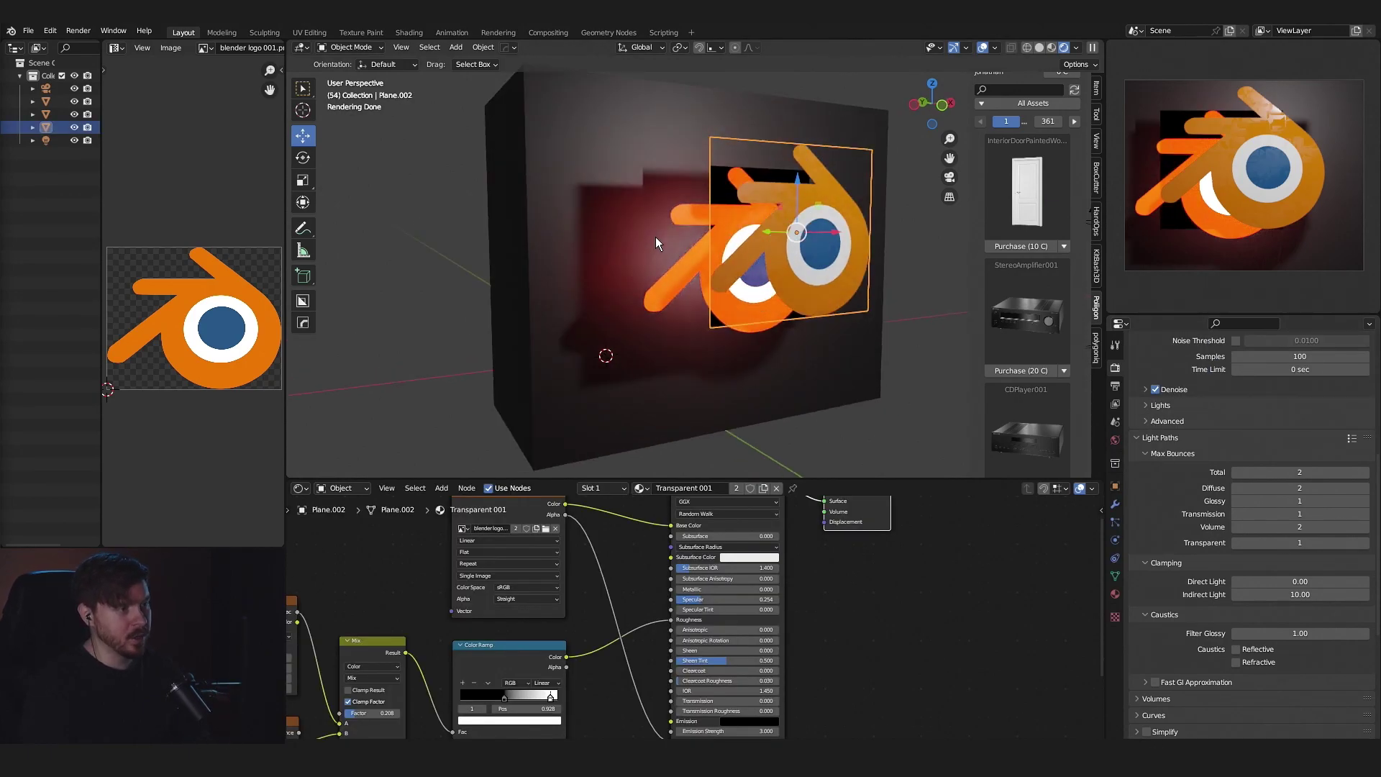
middle_drag(805, 272, 770, 261)
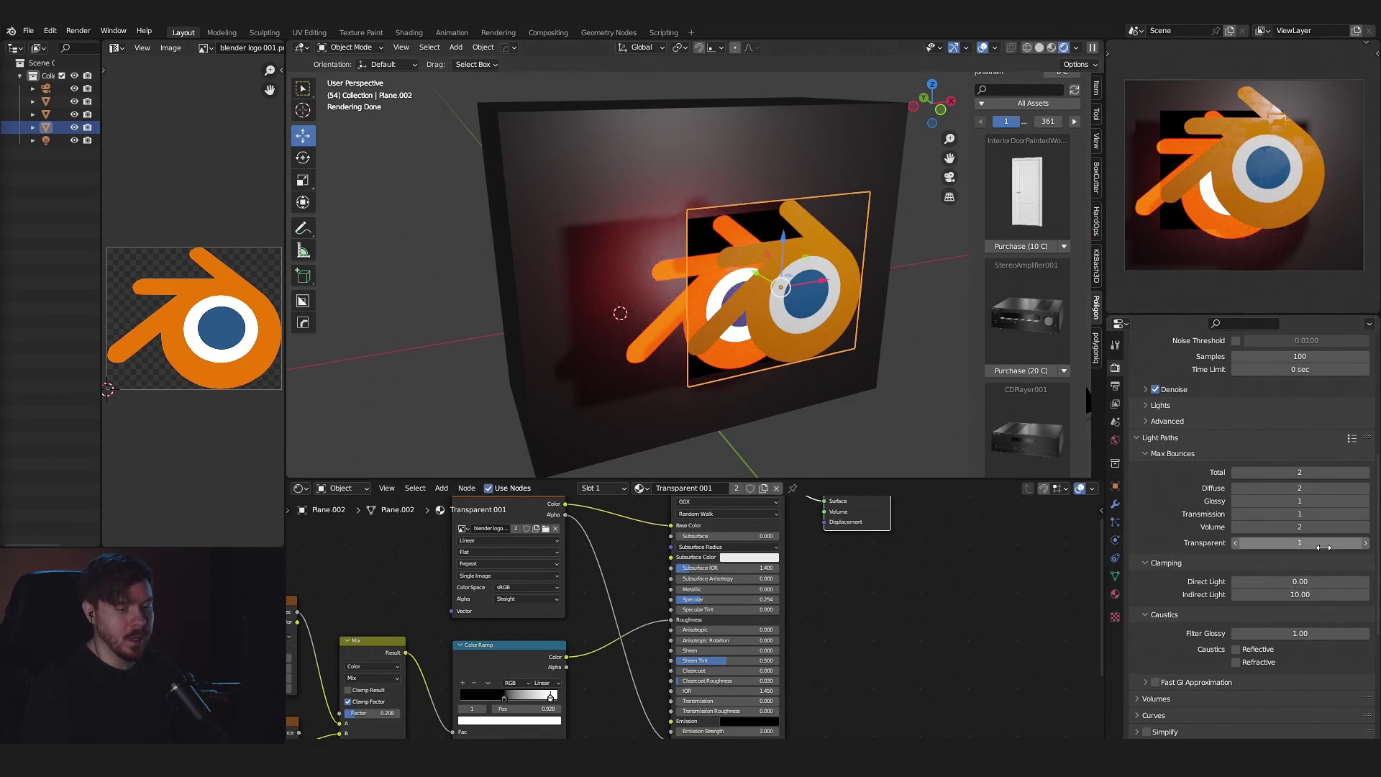
click(1324, 543)
click(1326, 544)
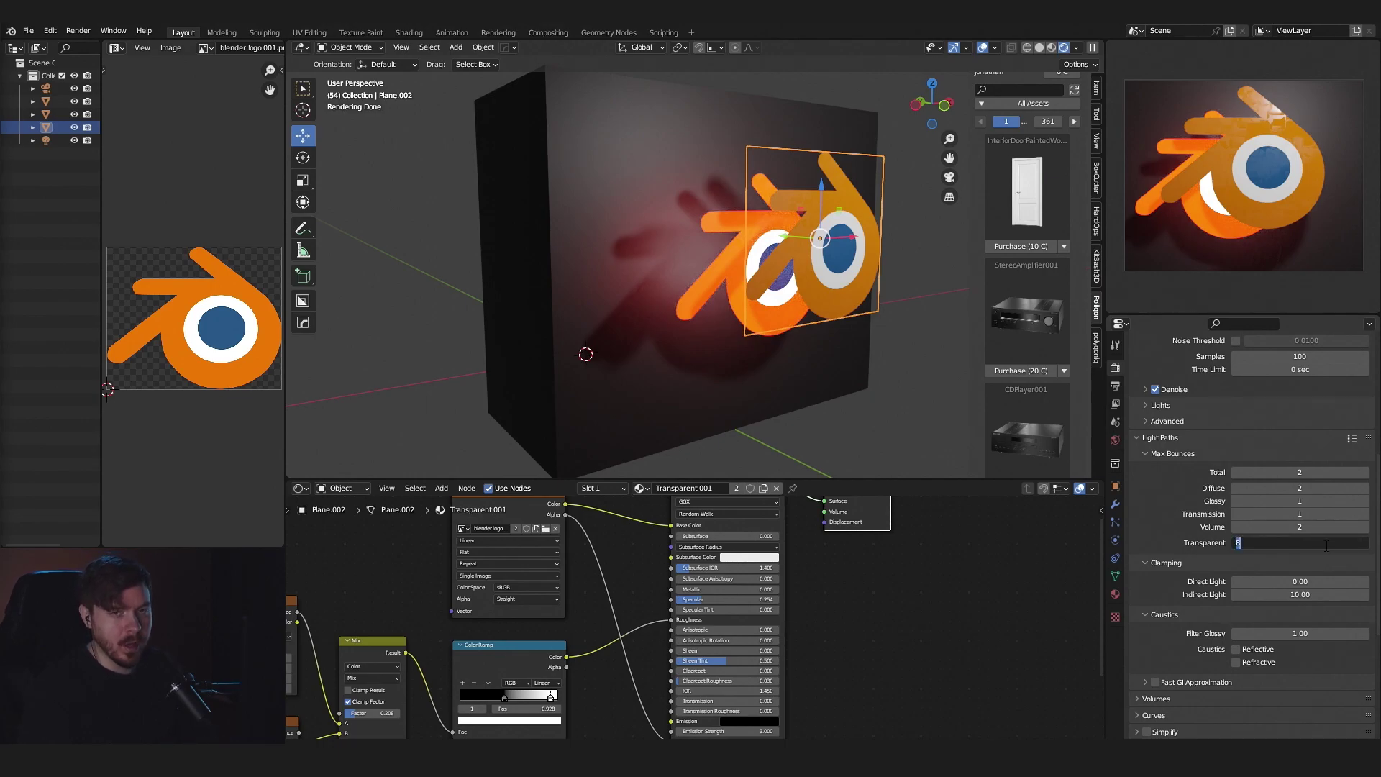
text(3)
key(Return)
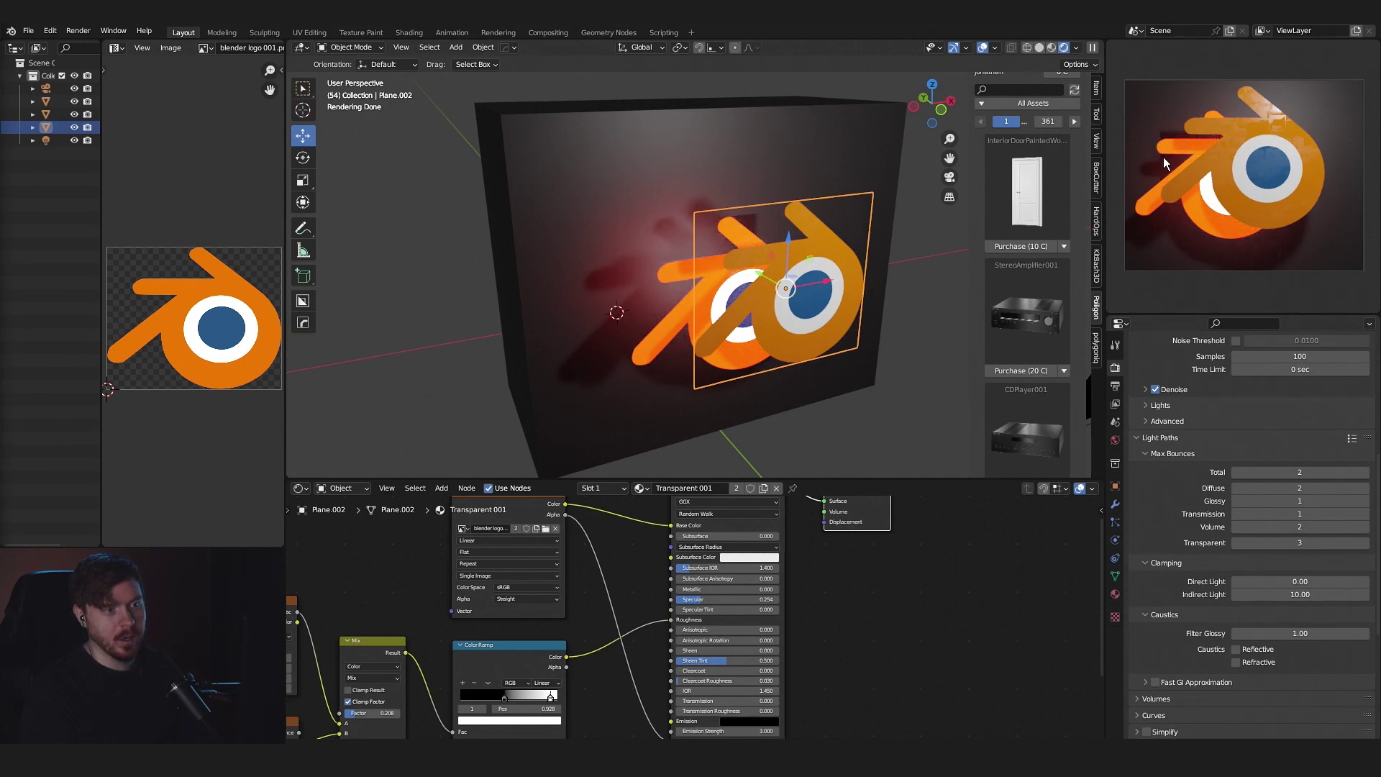
Step: Raise the Transparent max bounces to 4
click(1324, 542)
text(4)
key(Return)
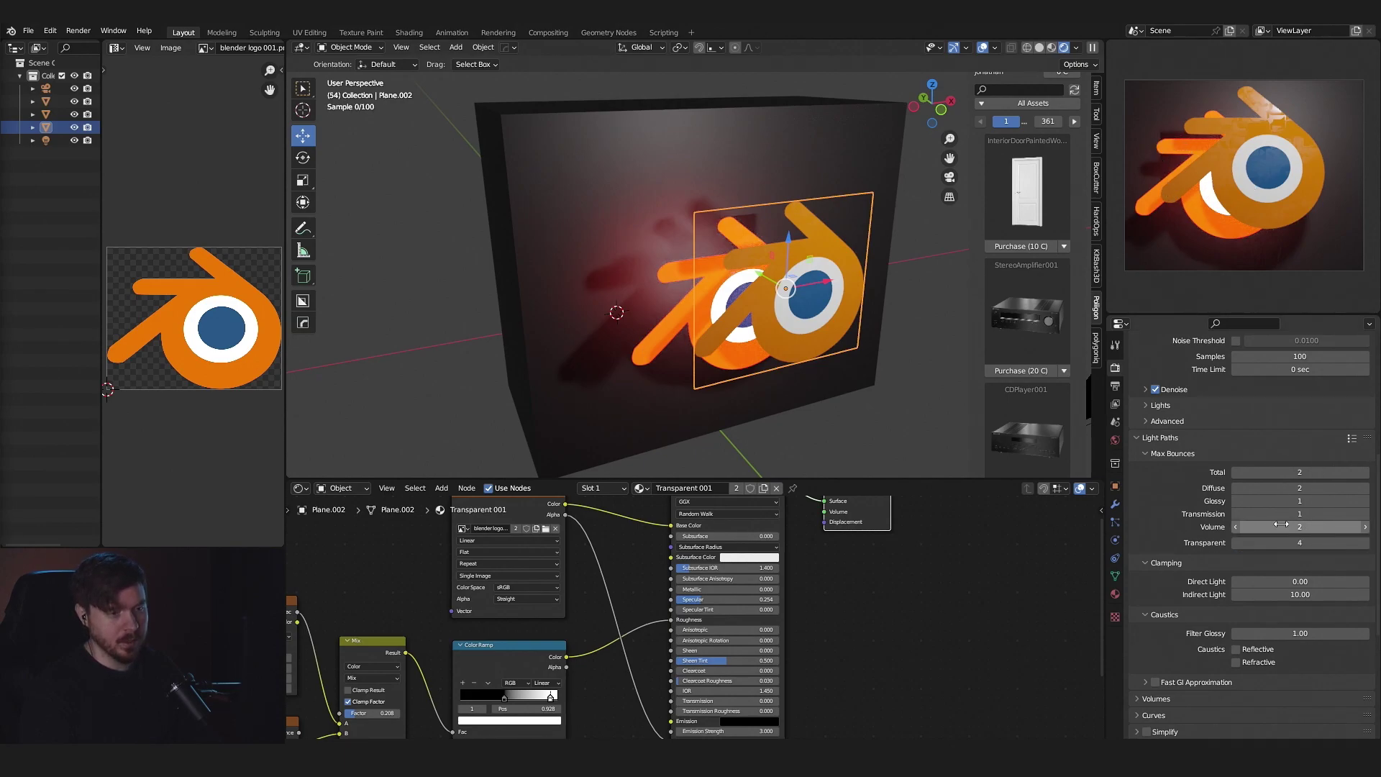
Step: Duplicate the front logo plane several times, placing the copies farther in front of the original so they overlap
middle_drag(834, 348, 883, 325)
key(shift+d)
click(946, 331)
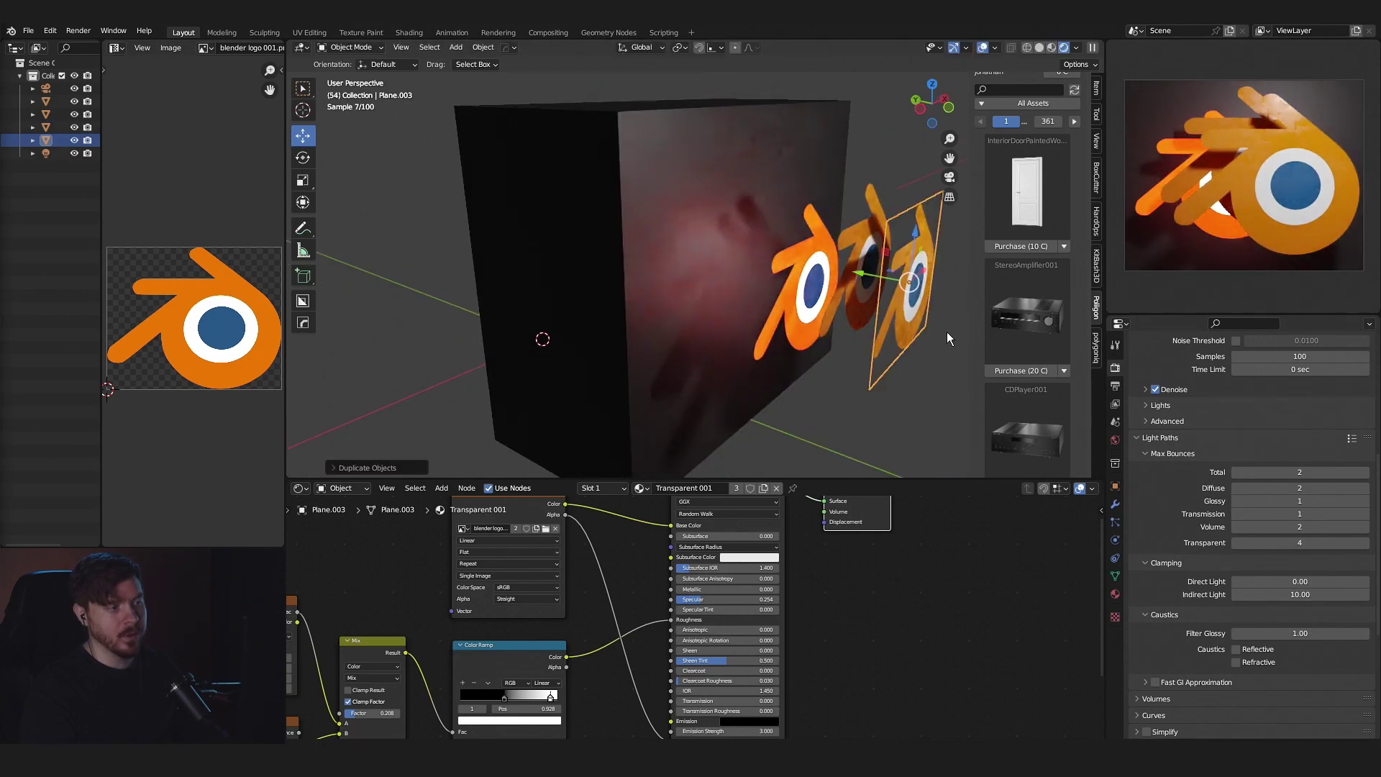
key(shift+d)
click(939, 259)
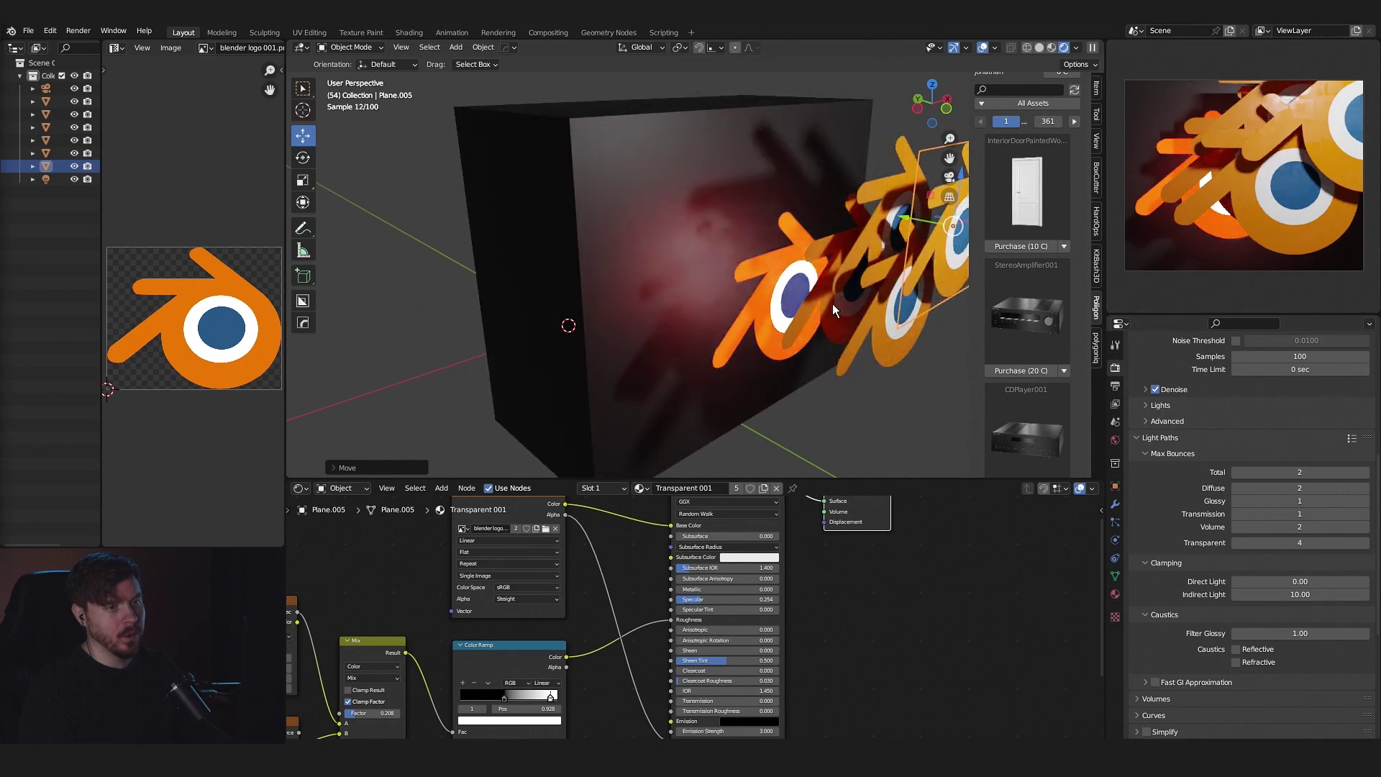
middle_drag(831, 303, 783, 298)
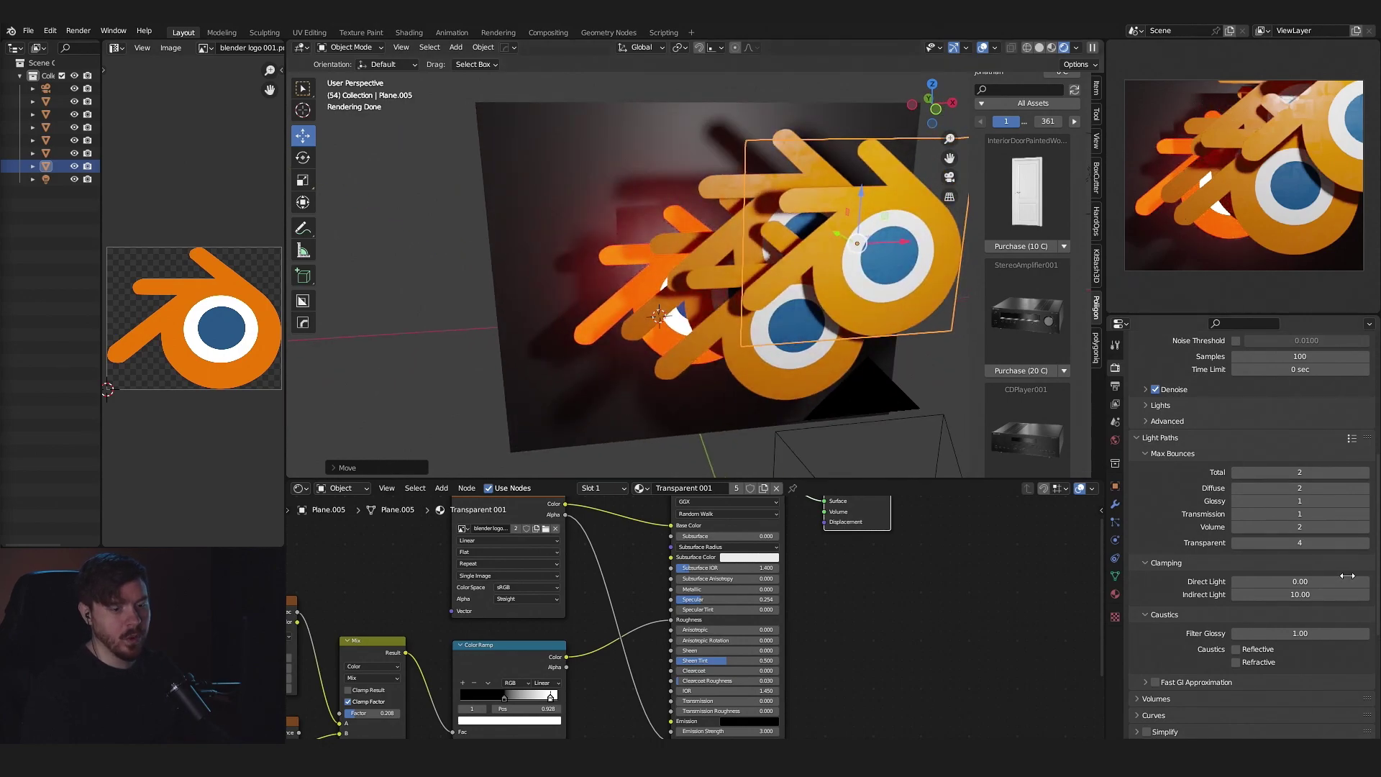
Step: Increase the Transparent max bounces to 8
click(1348, 543)
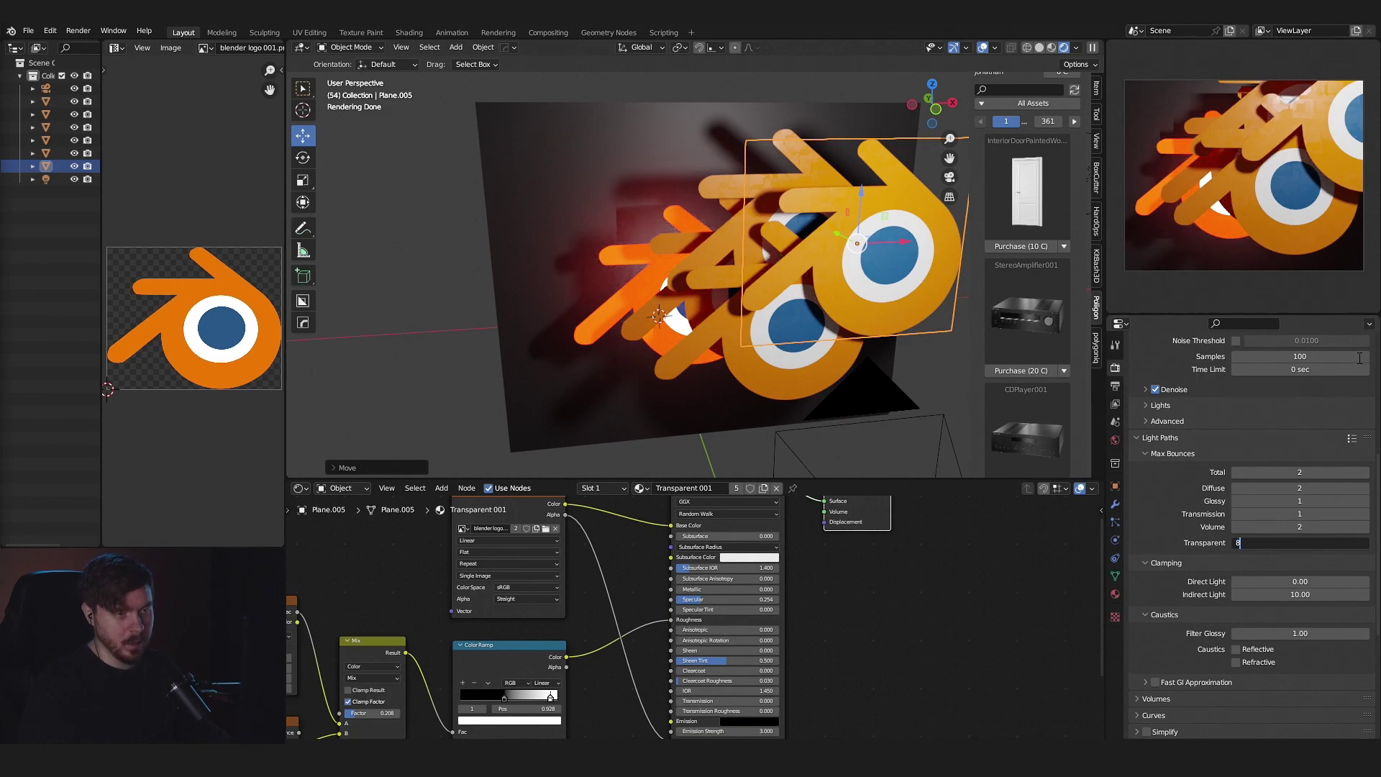
text(8)
key(Return)
middle_drag(741, 330, 771, 337)
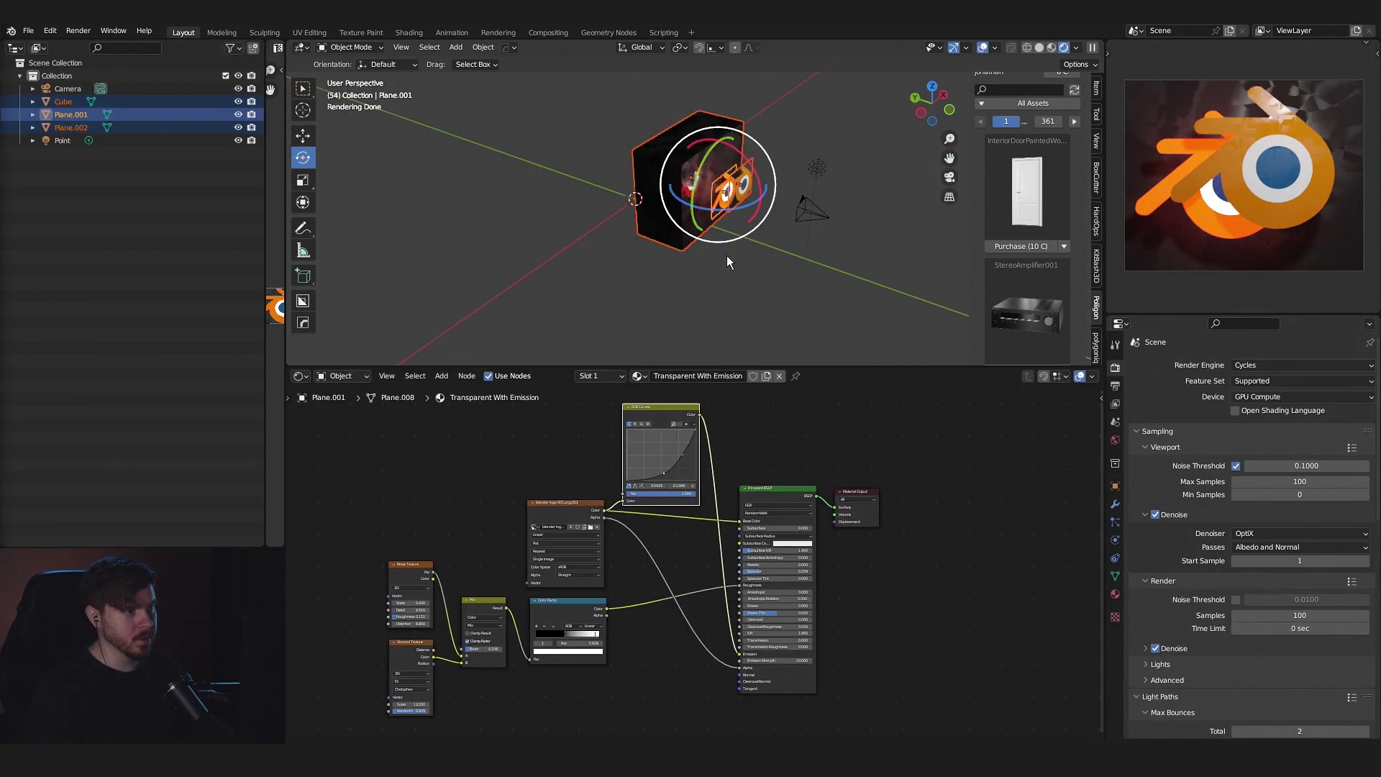
Step: Move the selected cube and two logo planes into a new collection named Collection 2
key(m)
click(680, 184)
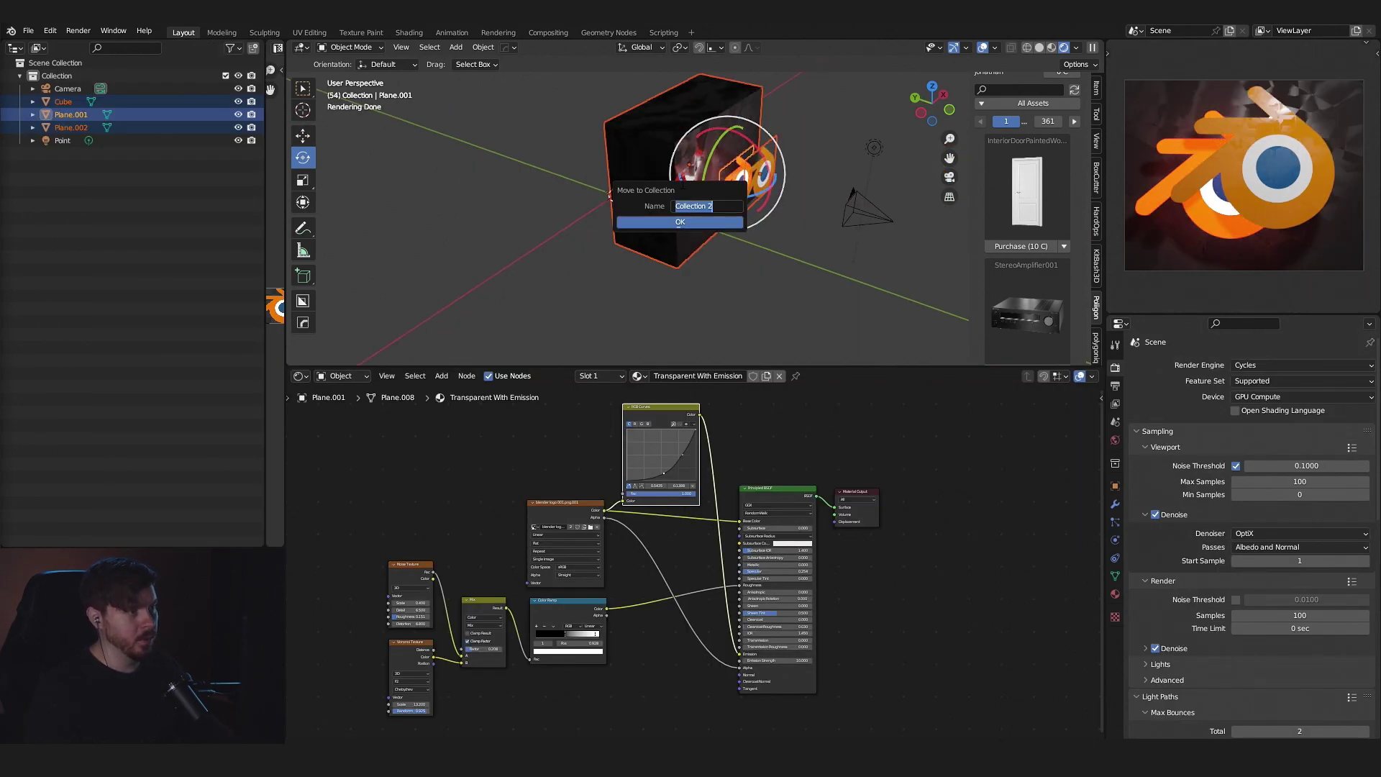
click(694, 226)
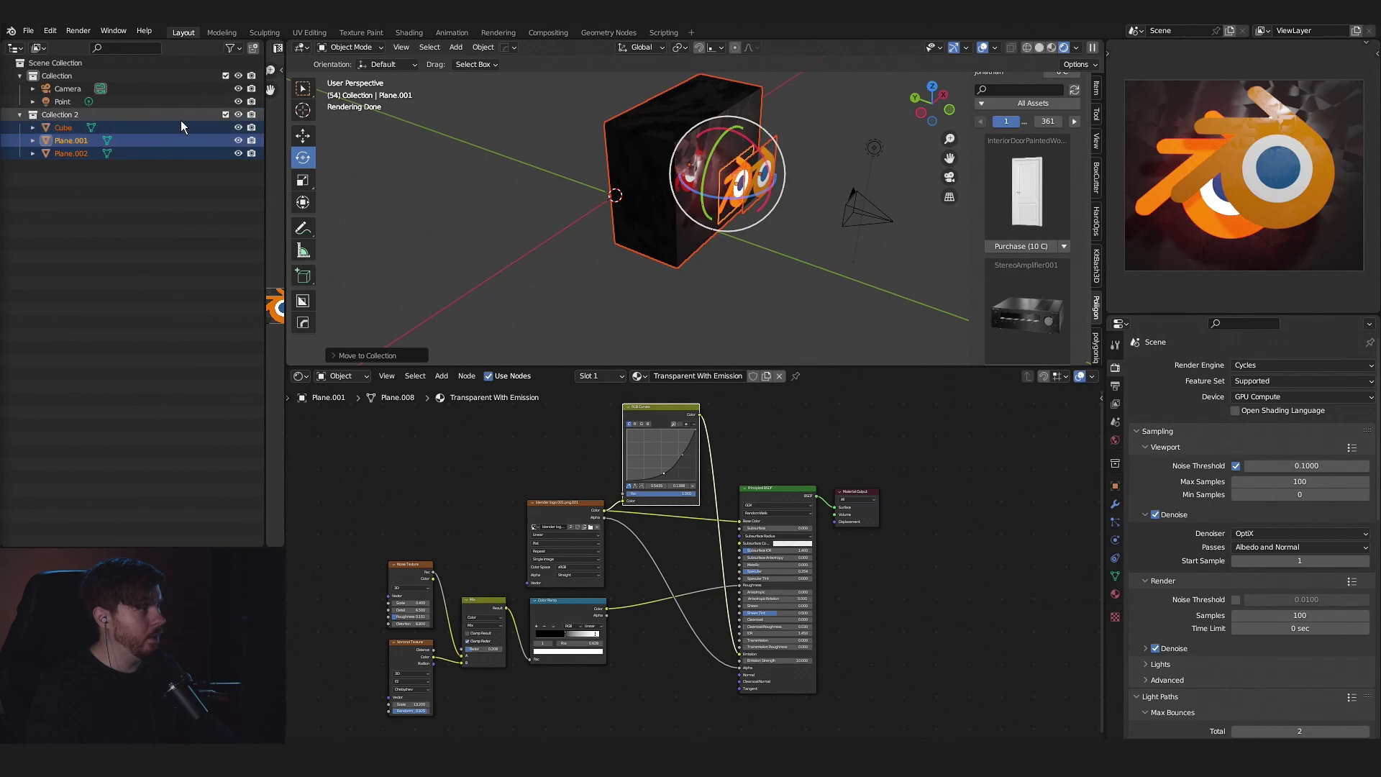
Step: Exclude Collection 2 from the view layer and make the original Collection active
click(225, 115)
click(57, 75)
middle_drag(849, 252, 722, 332)
scroll(753, 225, down, 4)
Step: Hide the 3D viewport's sidebar and enlarge the viewport downward over the shader editor
key(n)
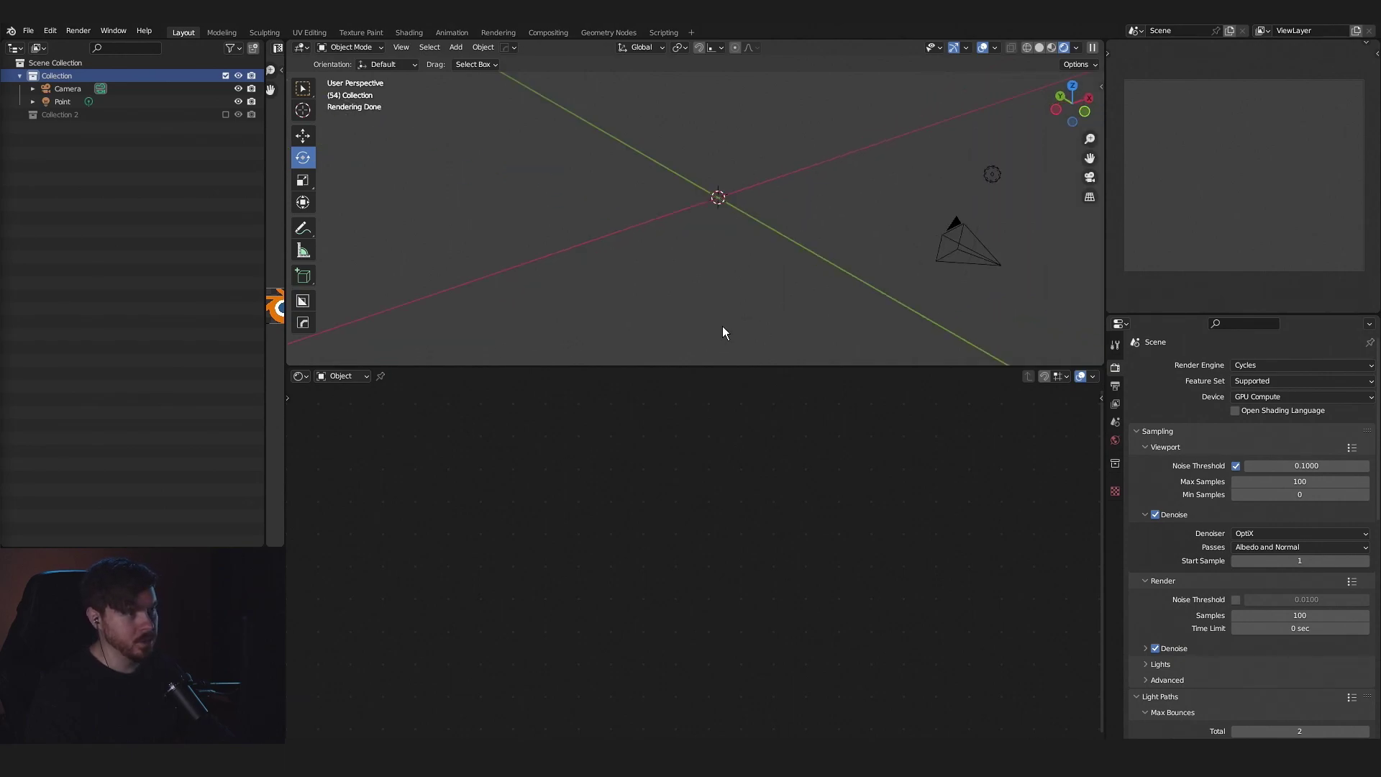
drag(749, 364, 749, 507)
middle_drag(755, 324, 767, 291)
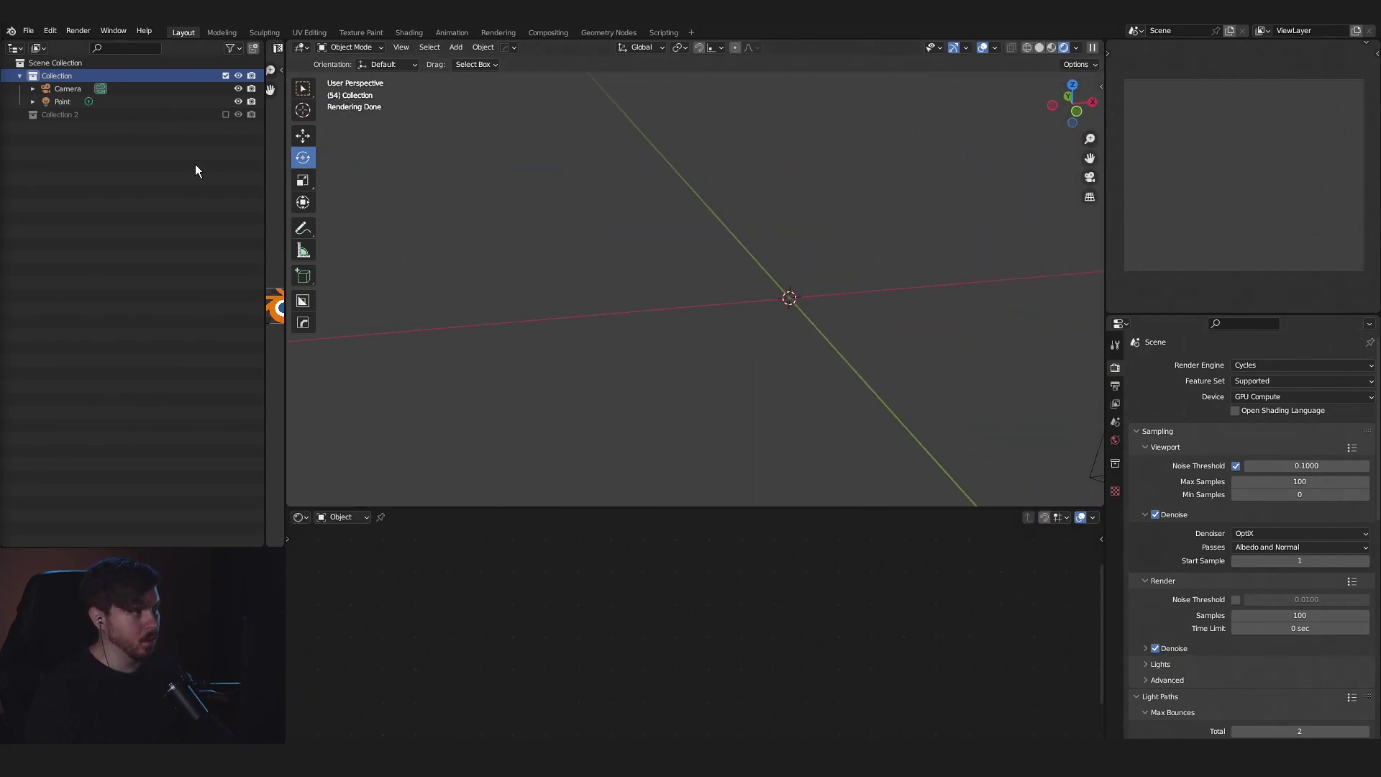
Step: Search the add-on preferences for "image" to check that Import Images as Planes is enabled
click(45, 30)
click(115, 213)
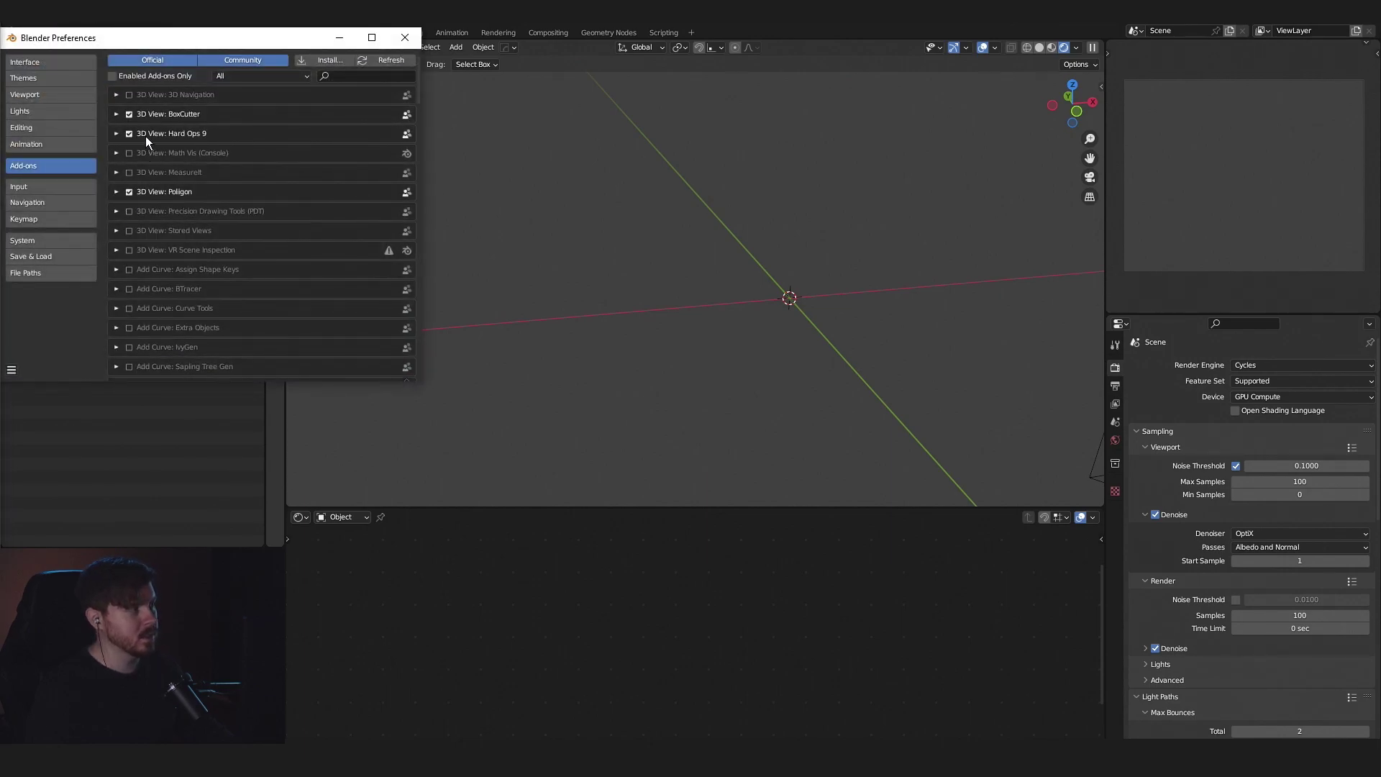
text(image)
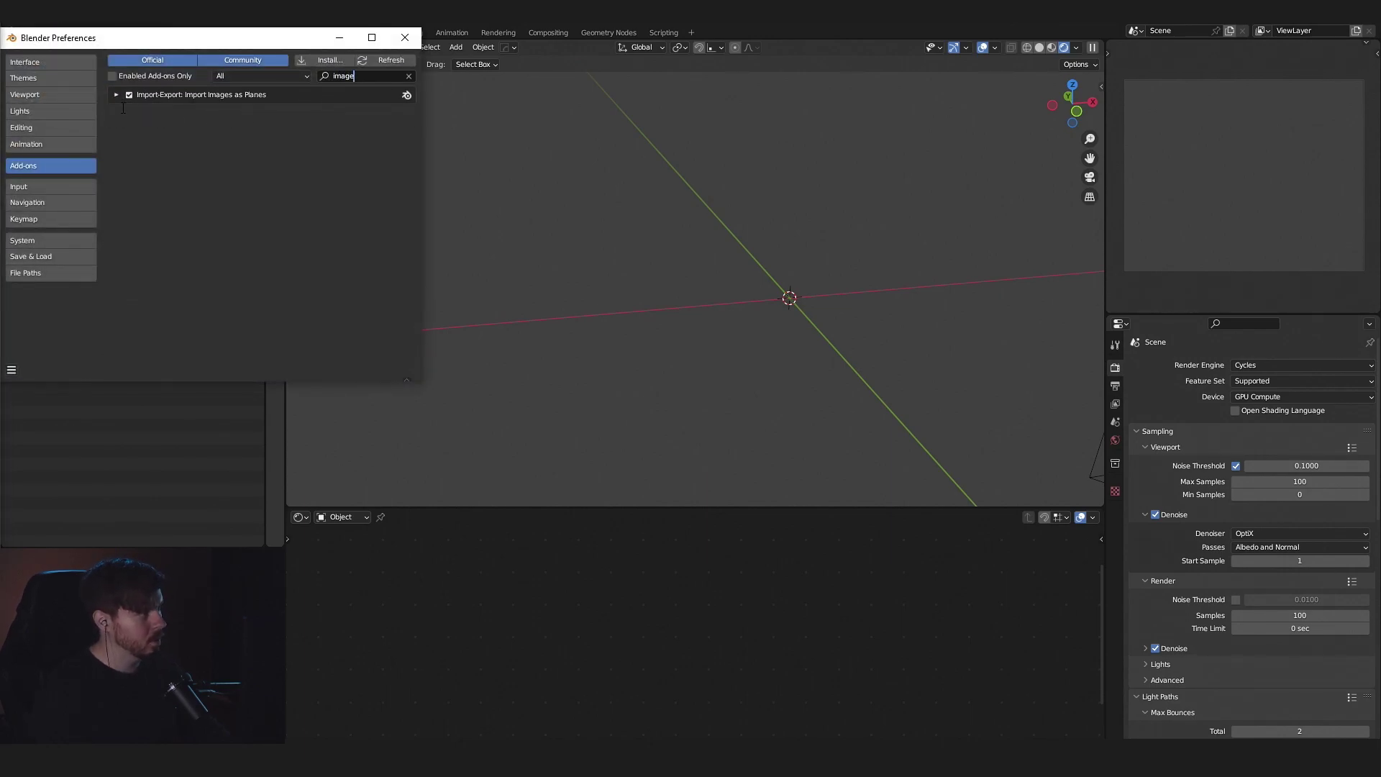
click(417, 37)
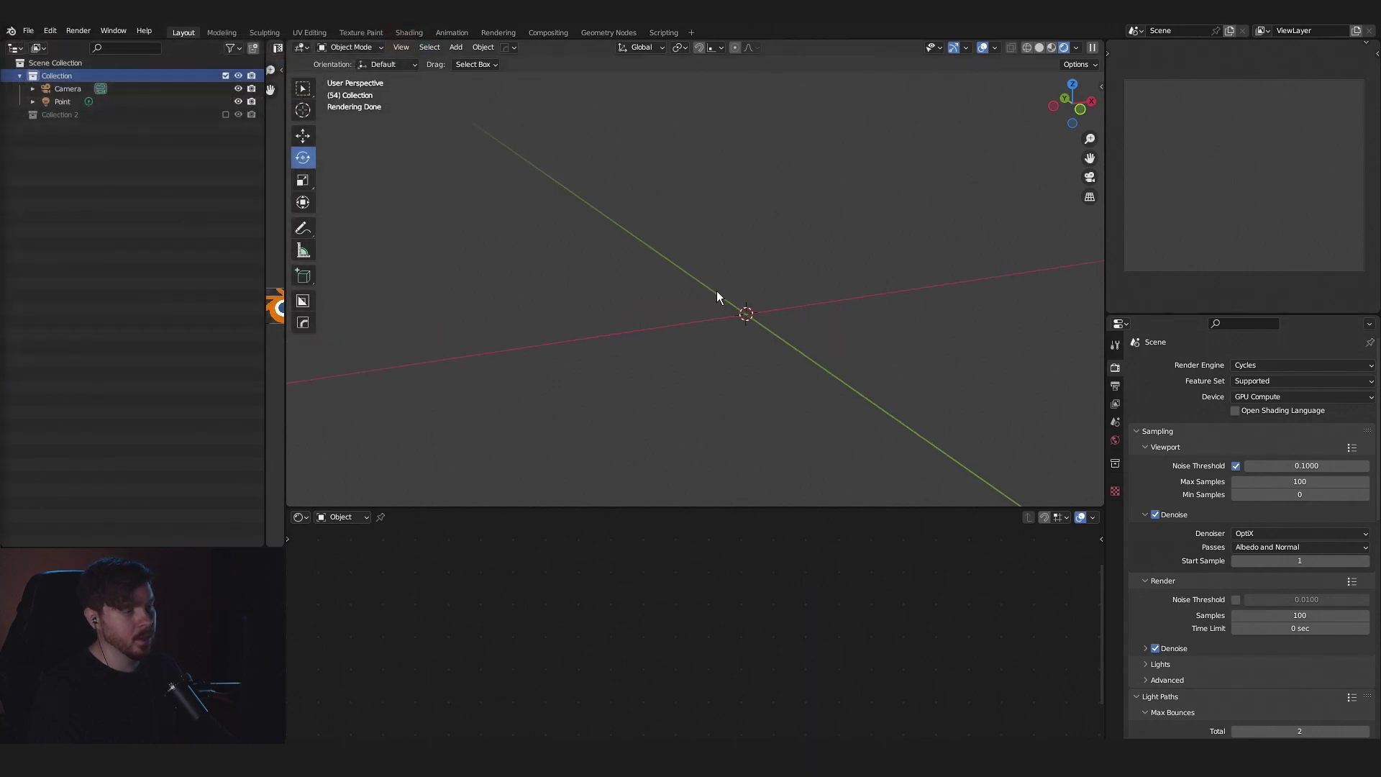
Step: Import sword-6660007.png from the Downloads folder as an image plane, keeping the Principled material type
key(shift+a)
mouse_move(719, 432)
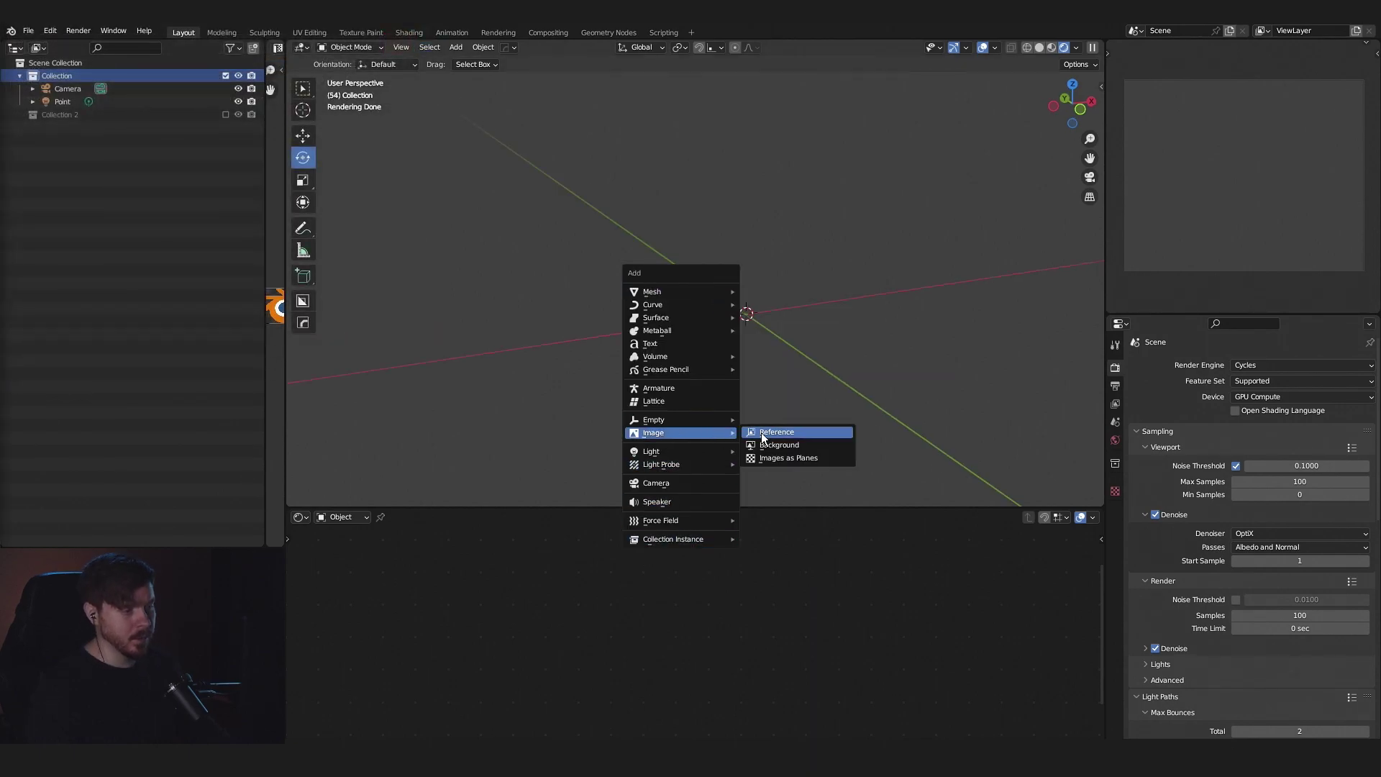
click(808, 463)
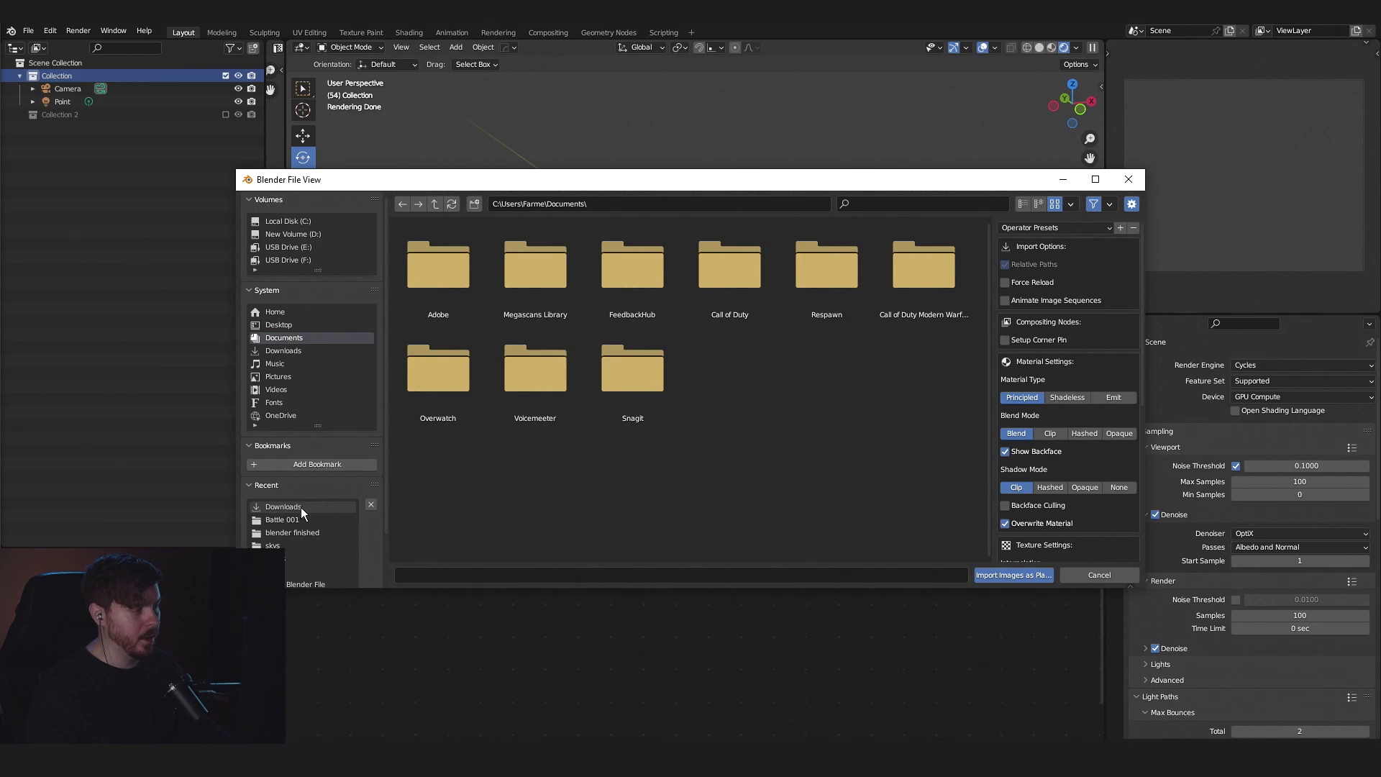
click(301, 507)
click(456, 474)
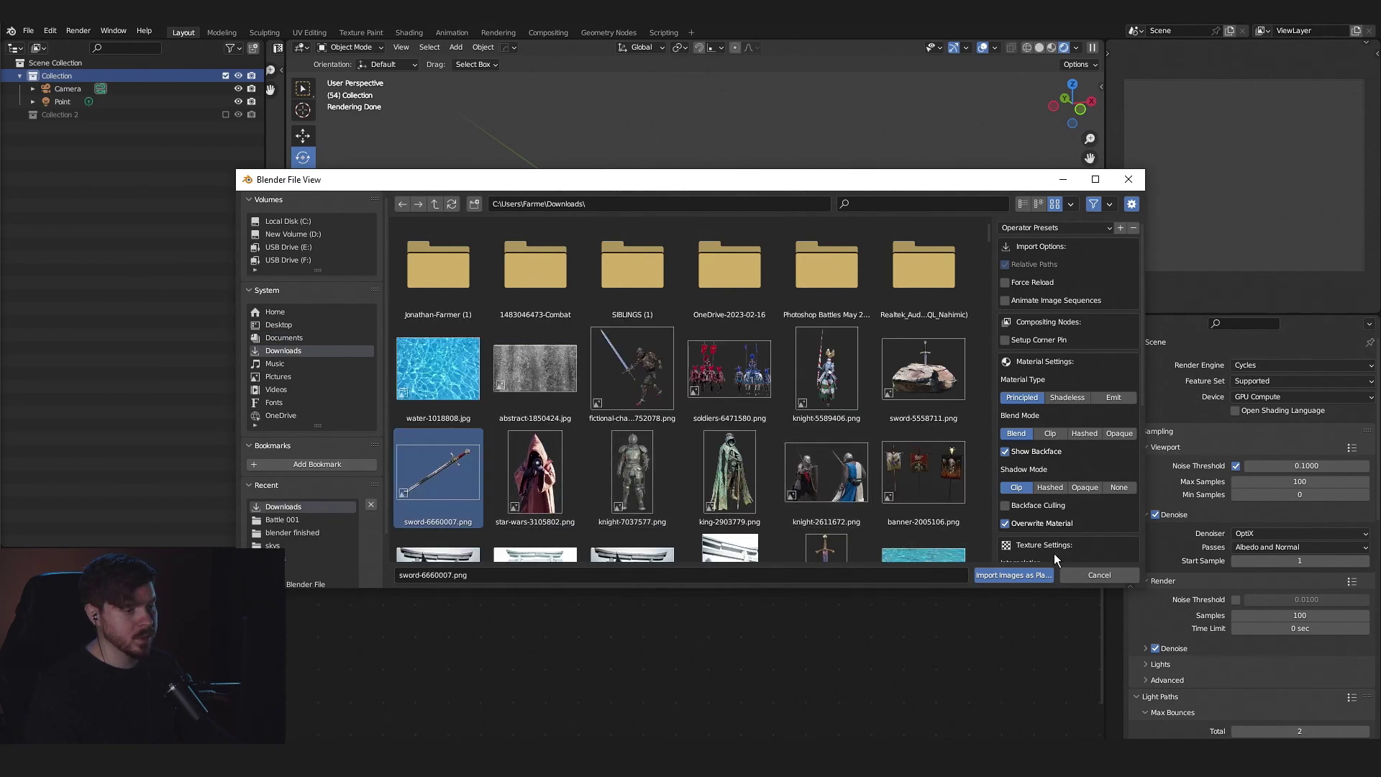
click(1032, 574)
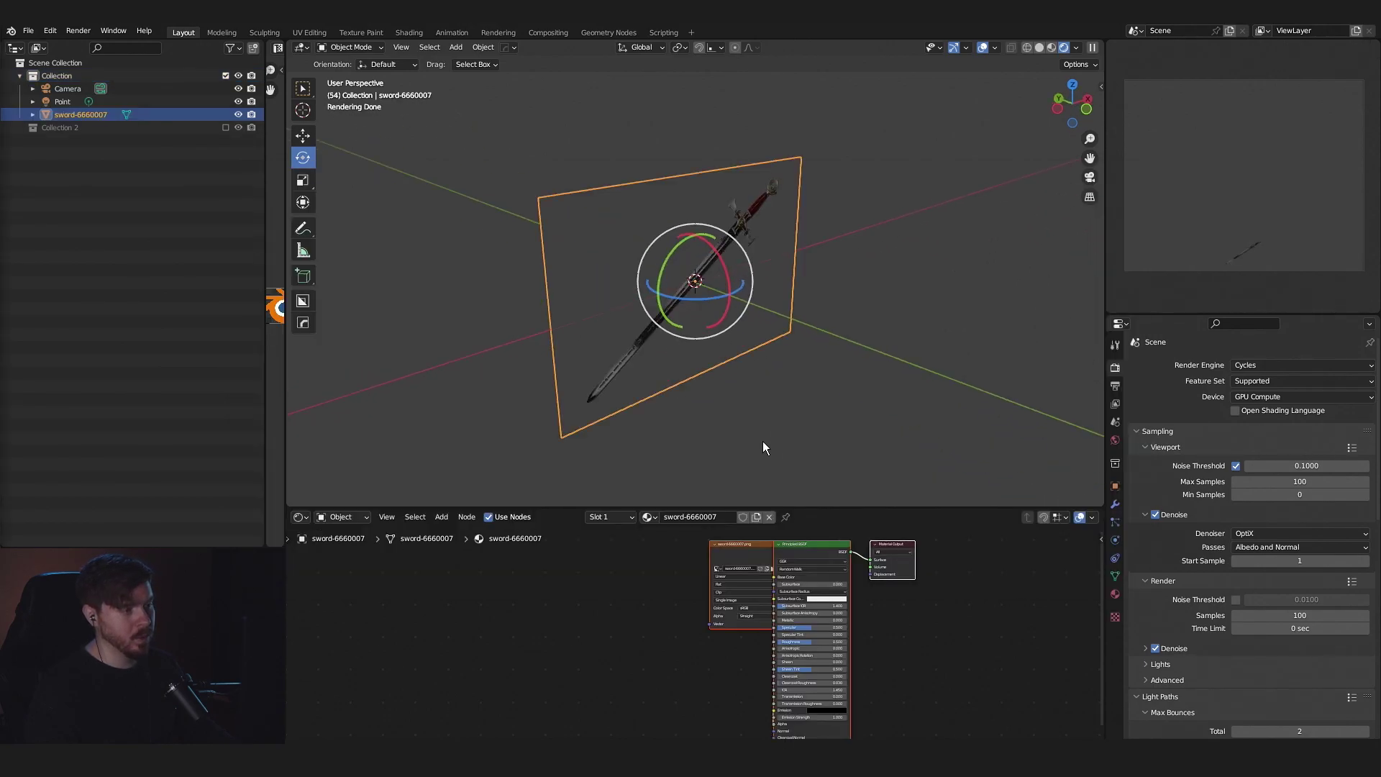
Step: Separate the sword material's image texture node from the Principled BSDF node, exposing their color and alpha links
scroll(900, 631, down, 2)
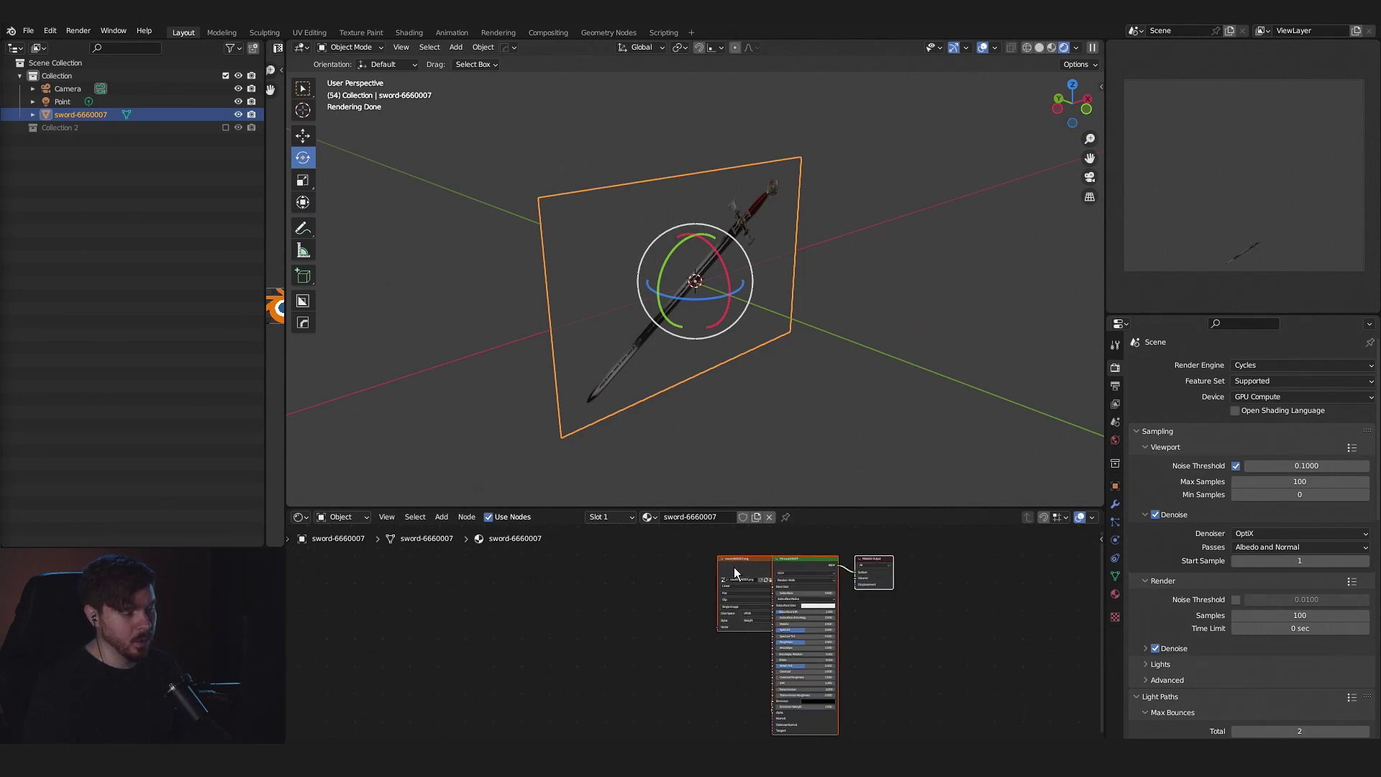
drag(730, 564, 623, 555)
scroll(752, 653, up, 4)
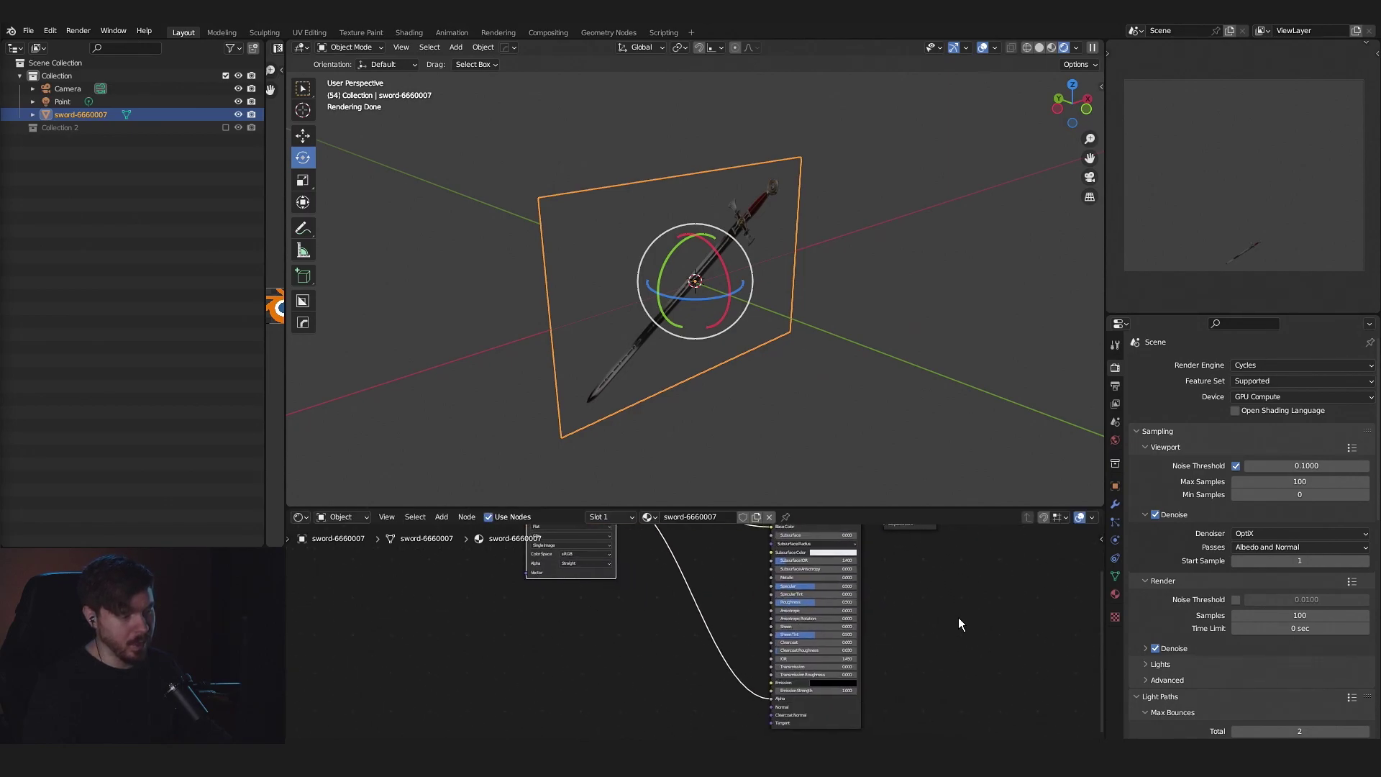
scroll(942, 621, up, 2)
middle_drag(899, 601, 820, 630)
mouse_move(756, 622)
mouse_down()
mouse_move(710, 623)
mouse_move(749, 604)
mouse_up()
middle_drag(824, 417, 802, 477)
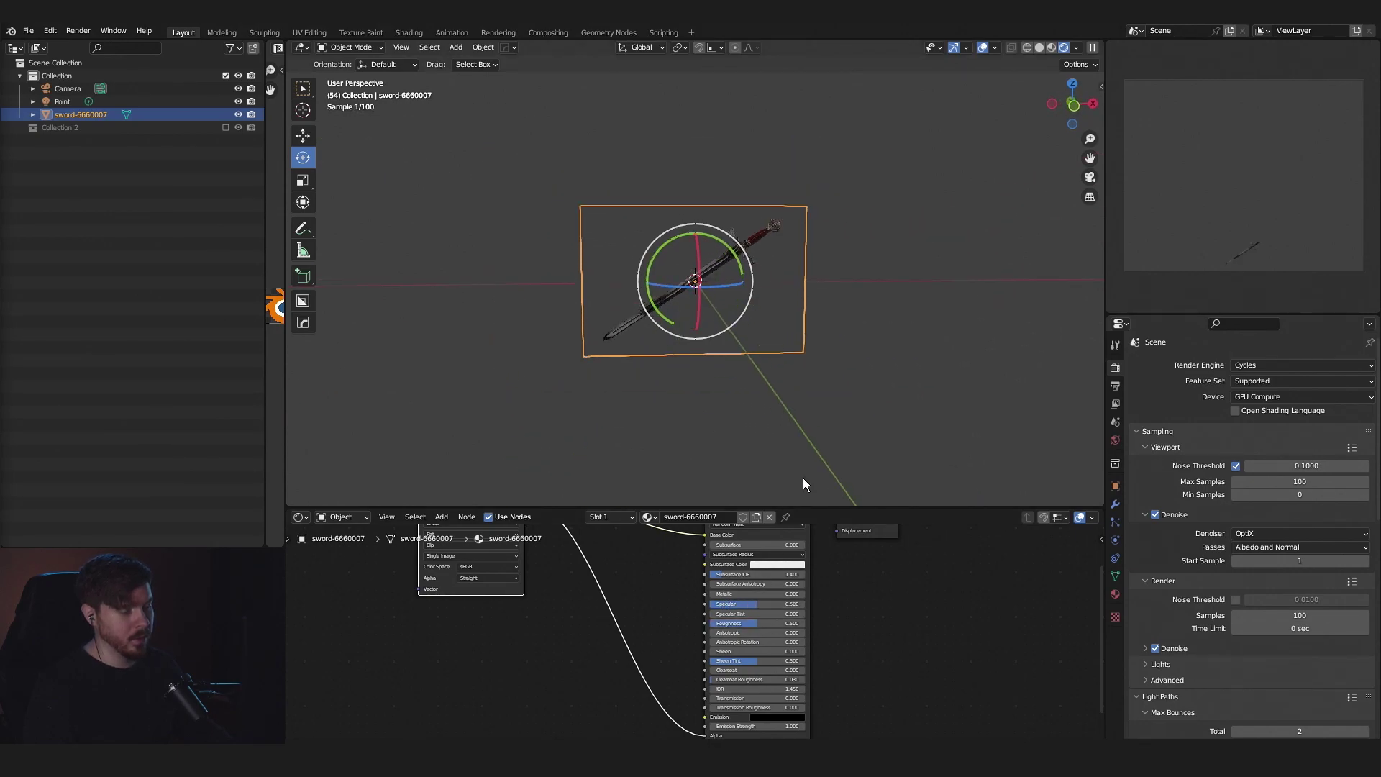
Step: Rotate the sword plane freely so the blade stands nearly upright
middle_drag(852, 600, 863, 661)
scroll(813, 639, down, 2)
drag(684, 348, 745, 327)
Step: Move the camera about 6 m along the global Y axis, closer to the sword
scroll(745, 327, down, 3)
middle_drag(745, 326, 889, 350)
key(shift+space)
key(g)
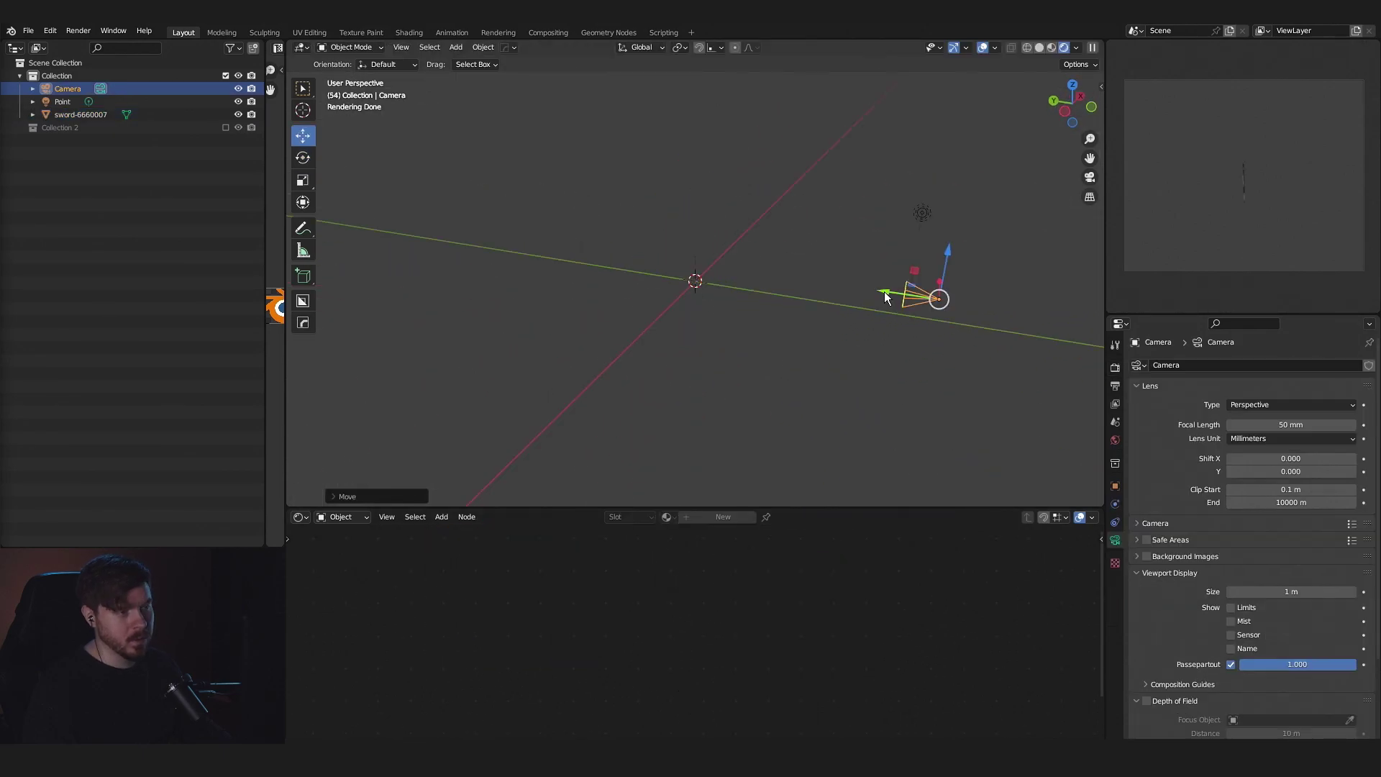
drag(885, 293, 749, 276)
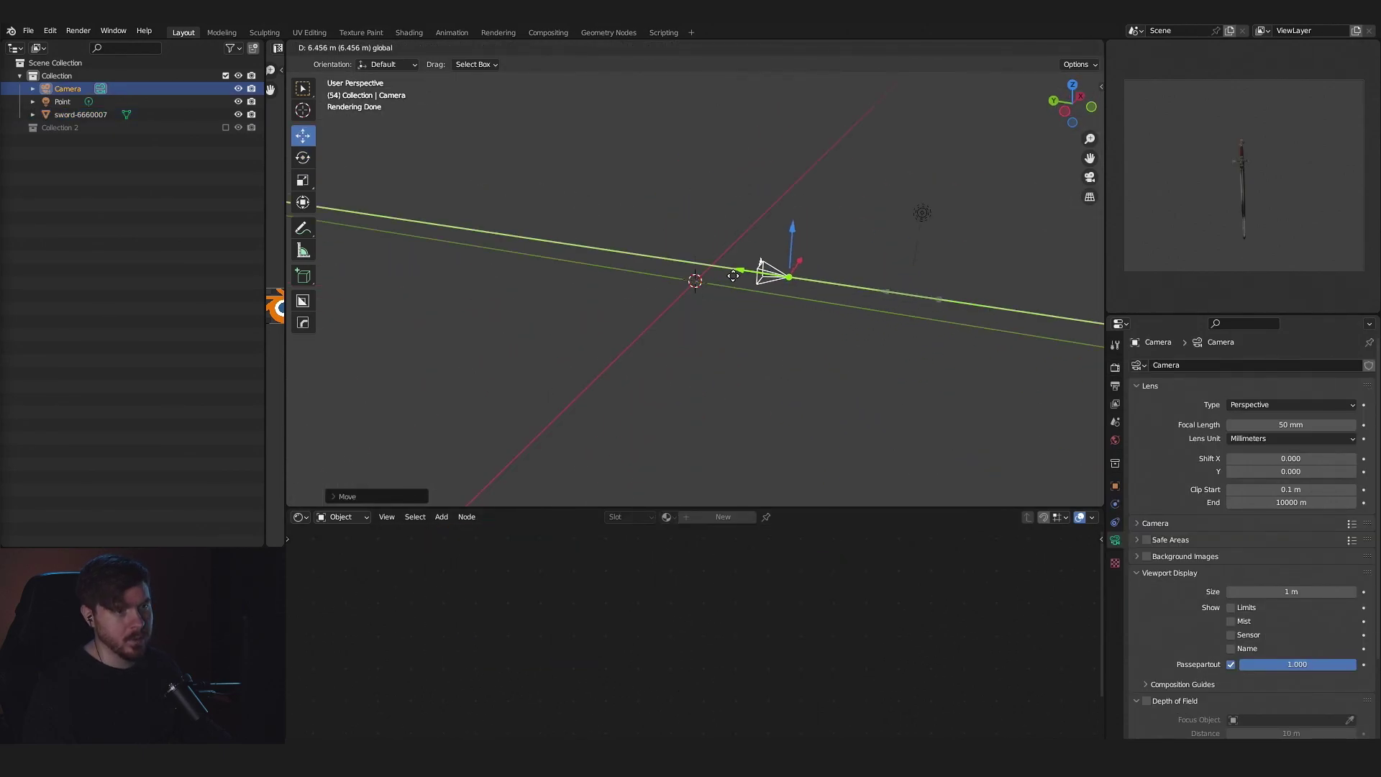
Step: Show the object transform values in the viewport and rotate the sword plane further with the Rotate tool
middle_drag(749, 276, 675, 299)
key(n)
click(620, 274)
scroll(675, 299, up, 2)
key(shift+space)
key(r)
drag(611, 264, 660, 395)
Step: Tilt the camera to an X rotation of about 83° and raise it to a height of about 1.49 m
click(836, 283)
middle_drag(837, 283, 761, 309)
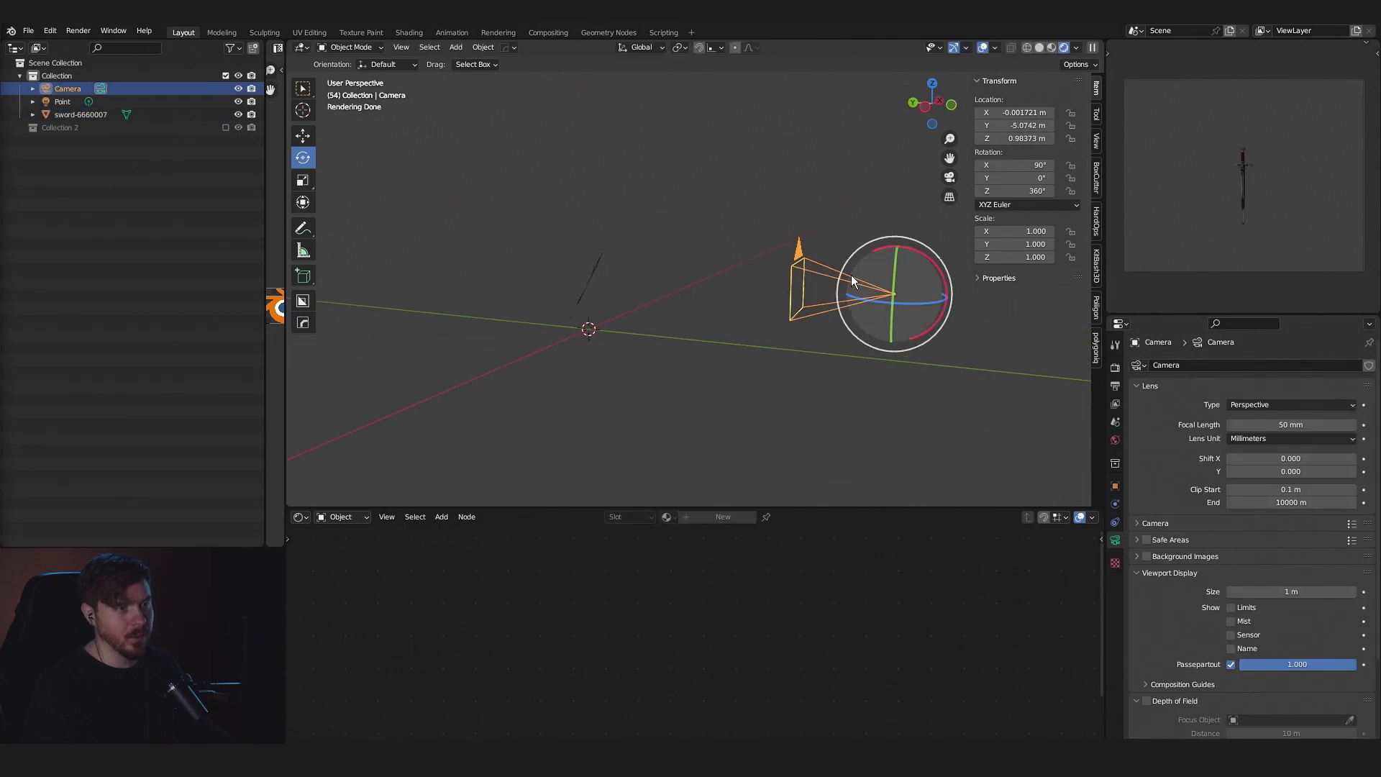
drag(923, 259, 921, 214)
key(g)
Step: Rotate the sword plane upright in front of the camera, to about 87° on X, -57° on Y and 4° on Z
key(r)
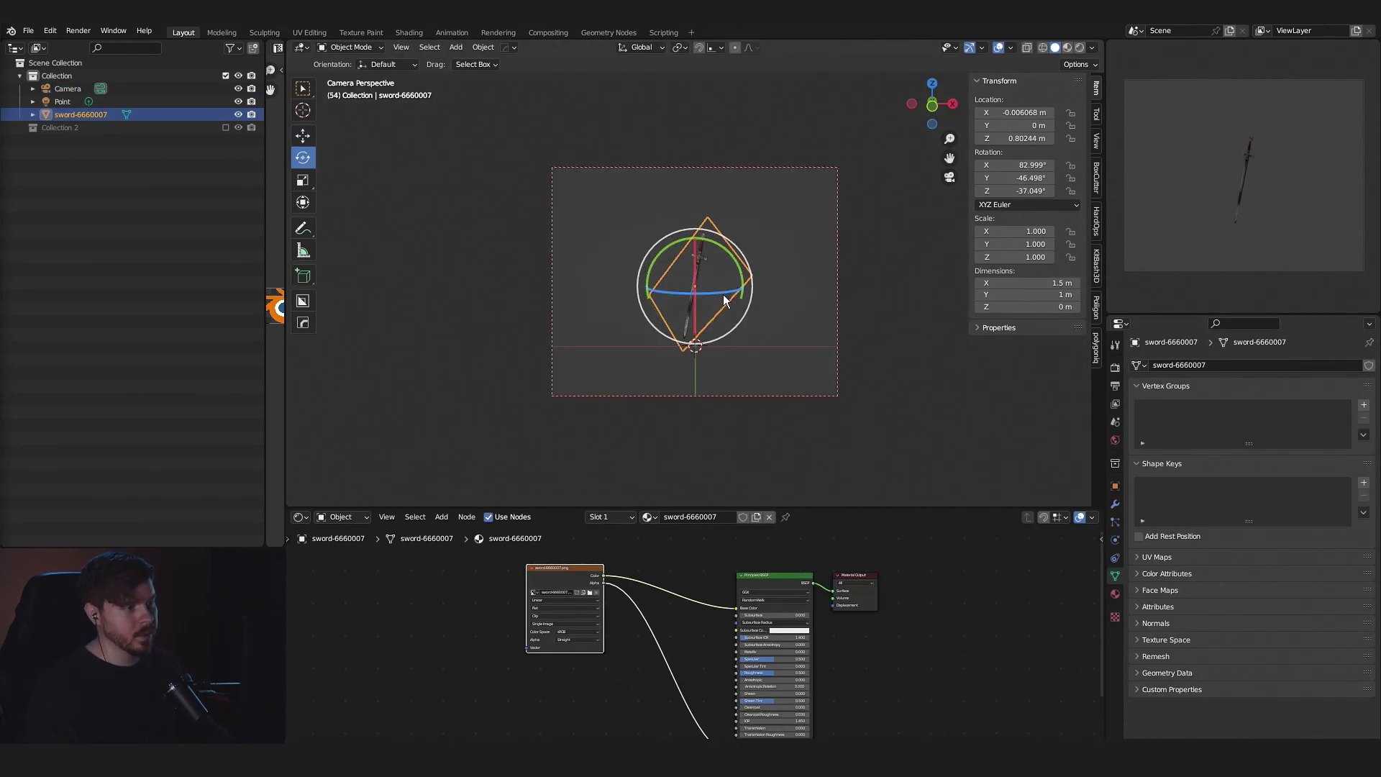
drag(723, 294, 713, 262)
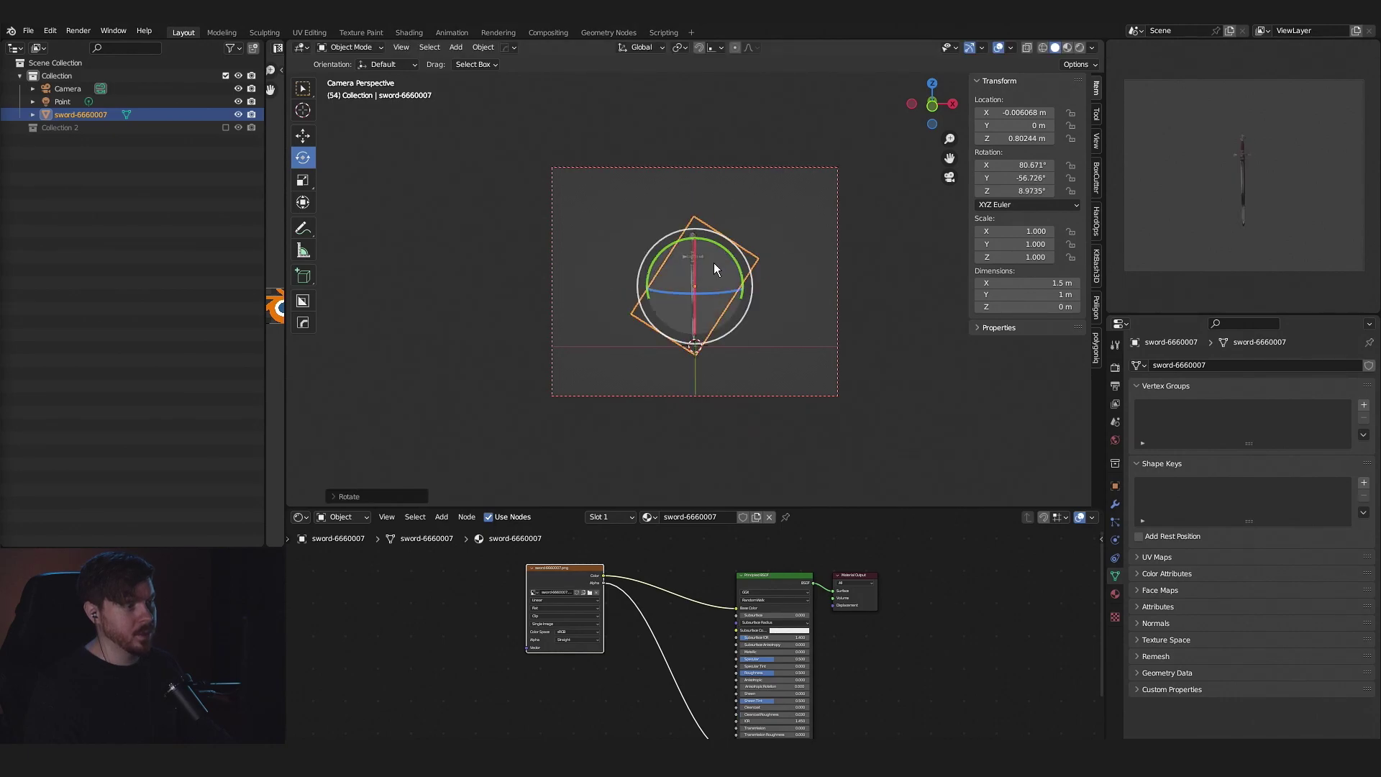
middle_drag(713, 262, 748, 271)
drag(742, 269, 745, 268)
middle_drag(744, 268, 899, 280)
click(901, 276)
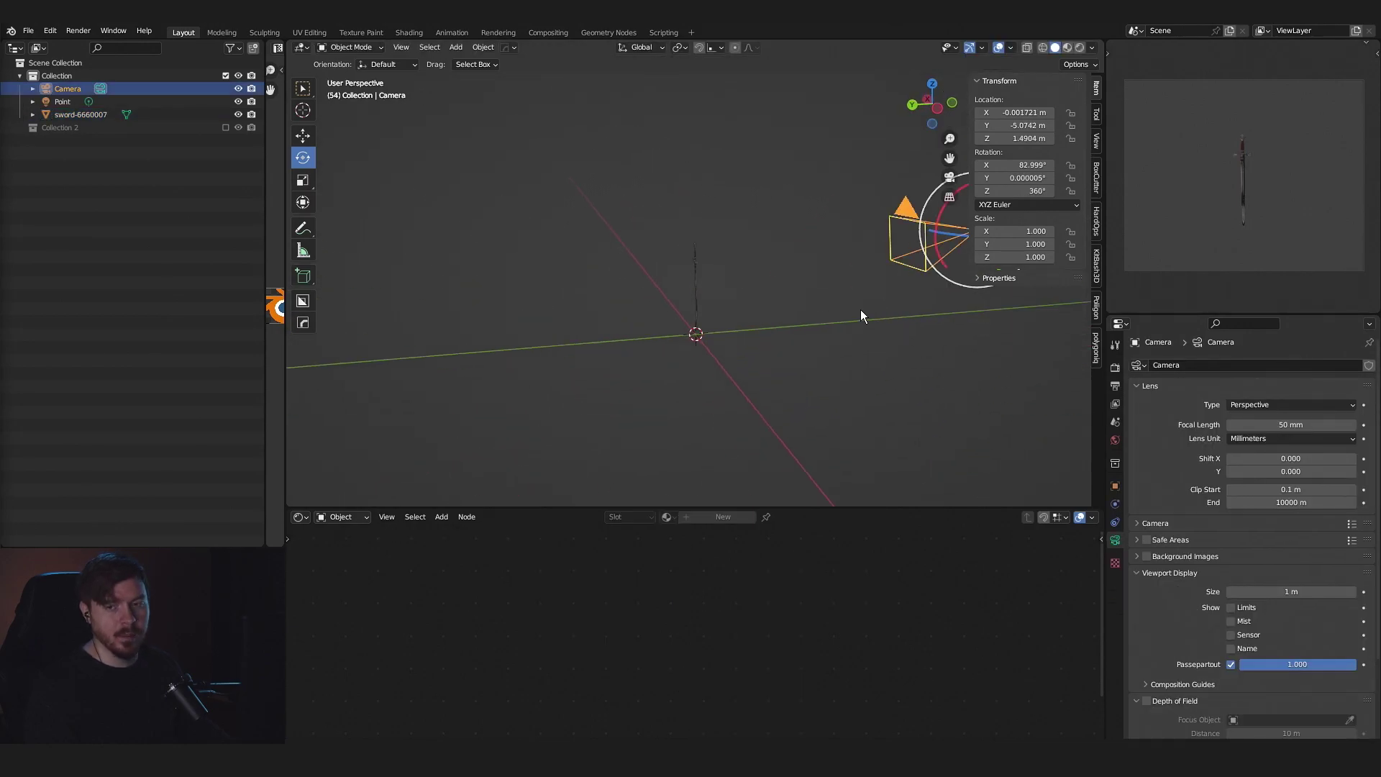
click(700, 260)
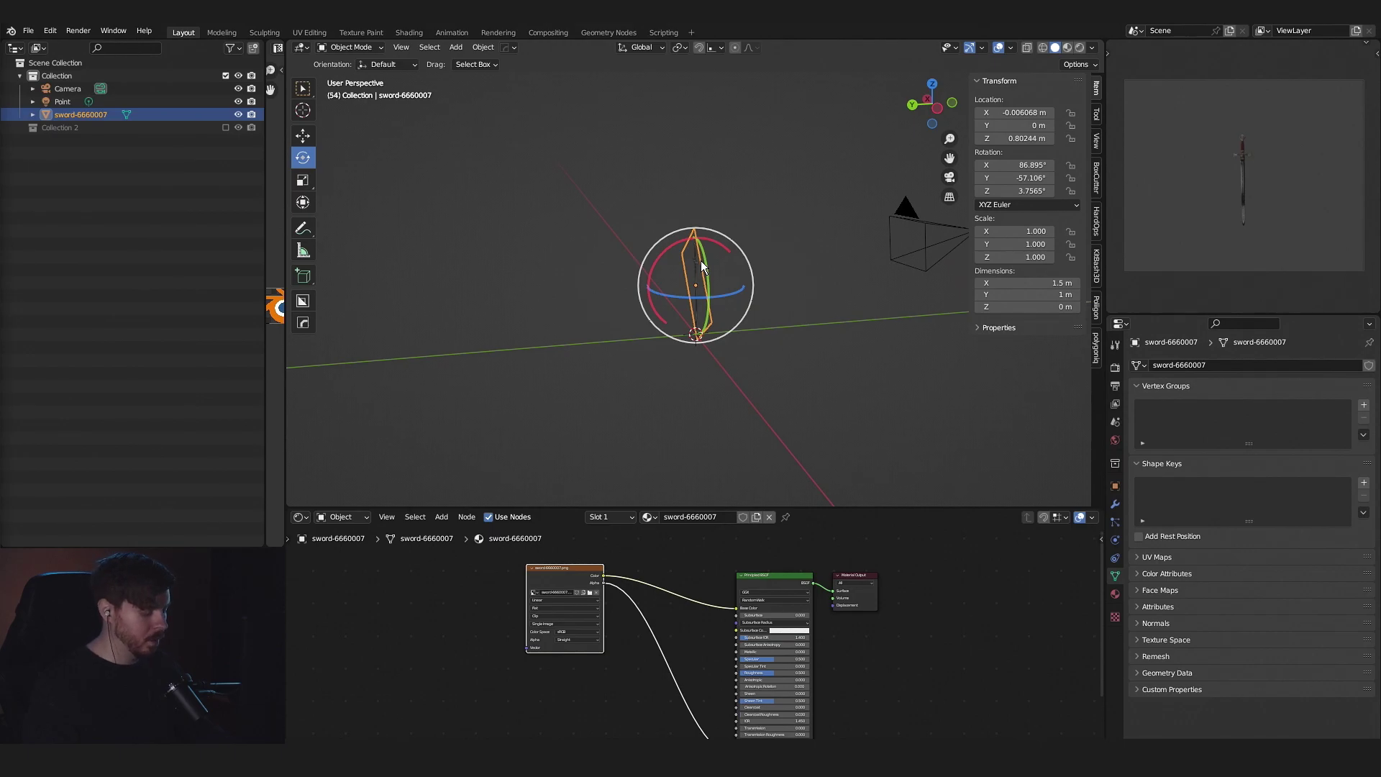
Step: Straighten the sword plane in the camera view to about 82° on X, -57° on Y and 1° on Z
key(KP_0)
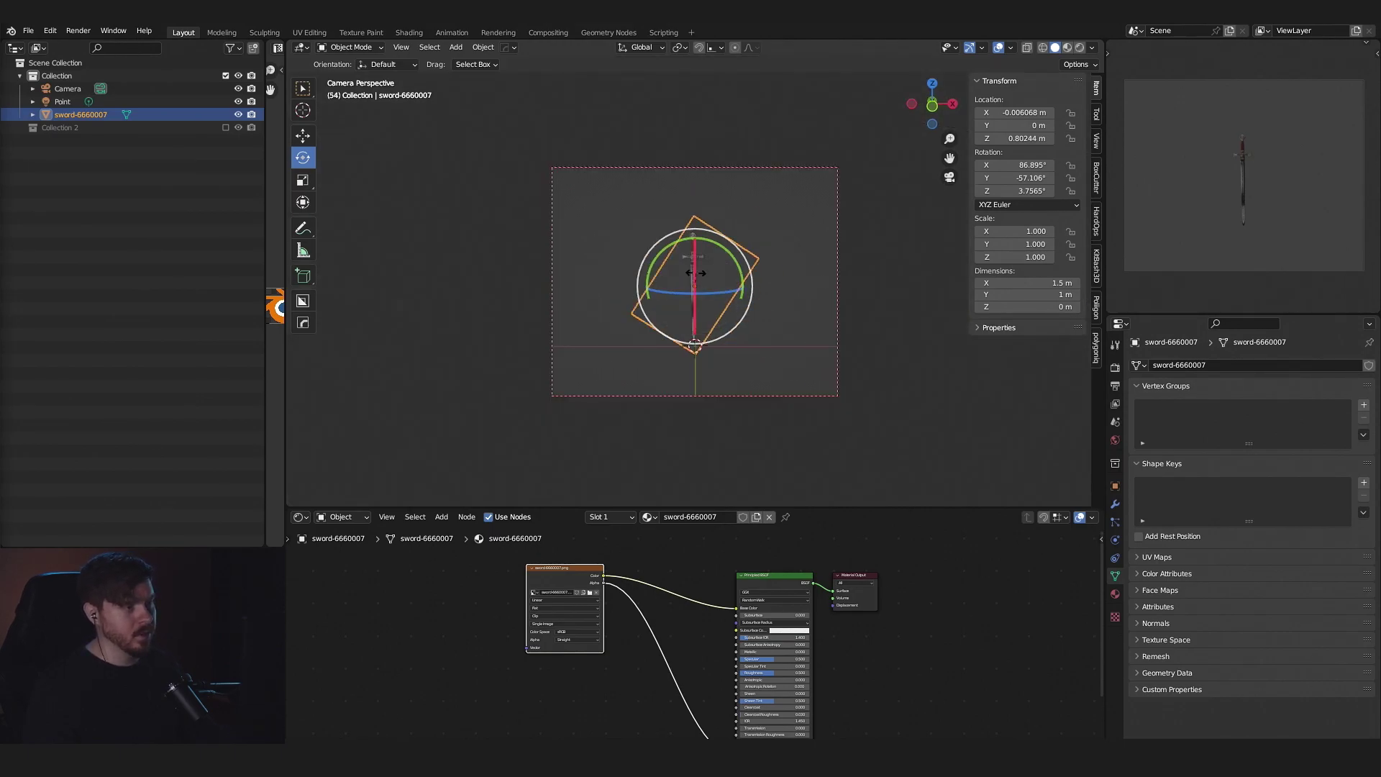
drag(697, 274, 611, 256)
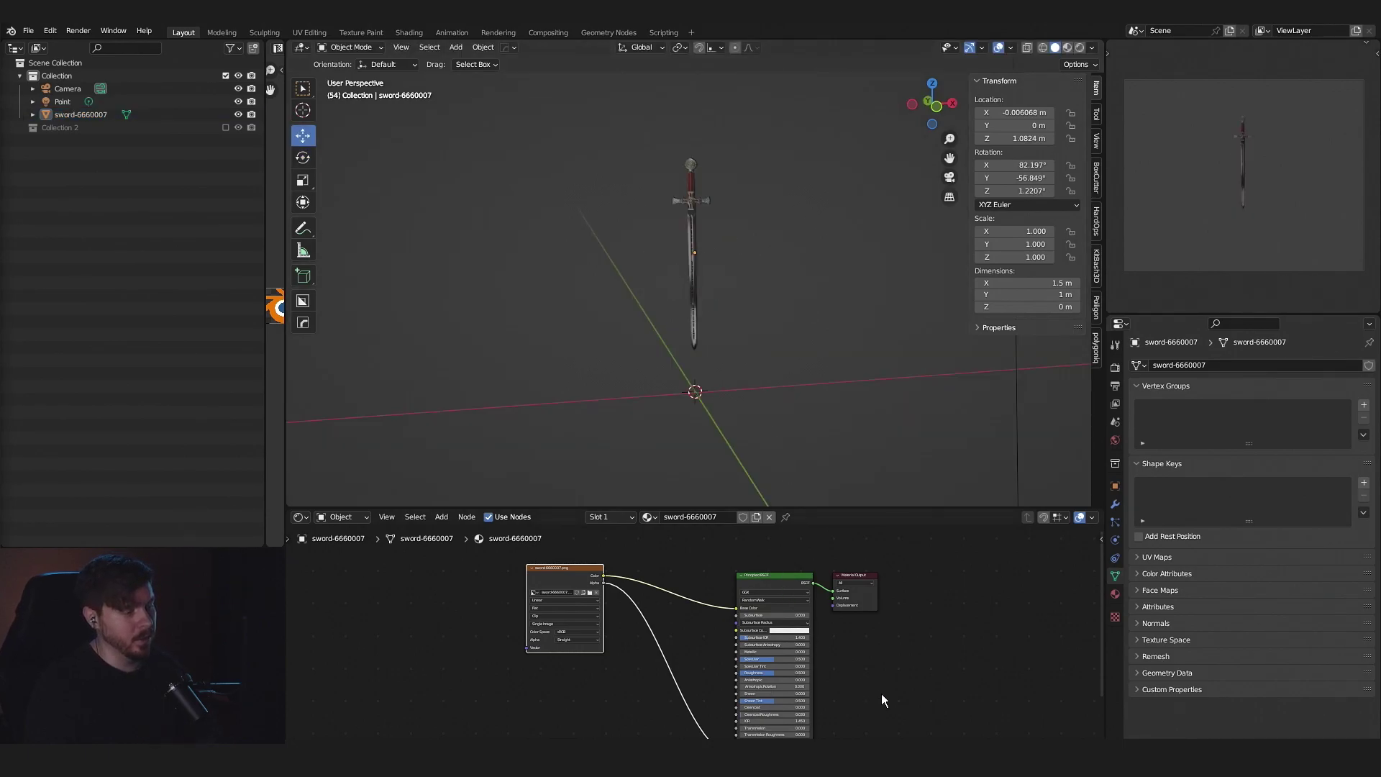
Step: Connect the sword image texture's Color output to the Emission input of the Principled BSDF
middle_drag(894, 704, 903, 613)
scroll(675, 611, up, 3)
middle_drag(675, 610, 647, 696)
scroll(627, 666, down, 3)
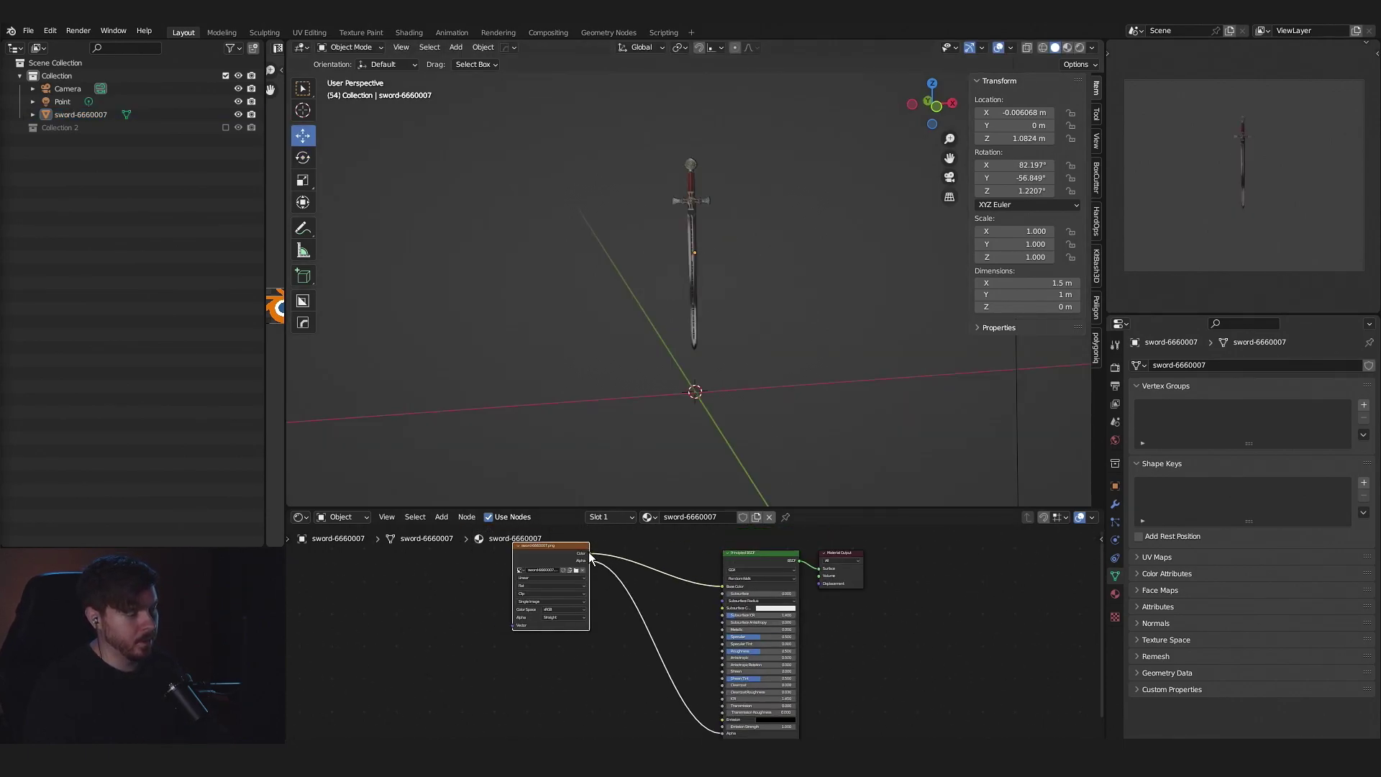
drag(589, 553, 728, 712)
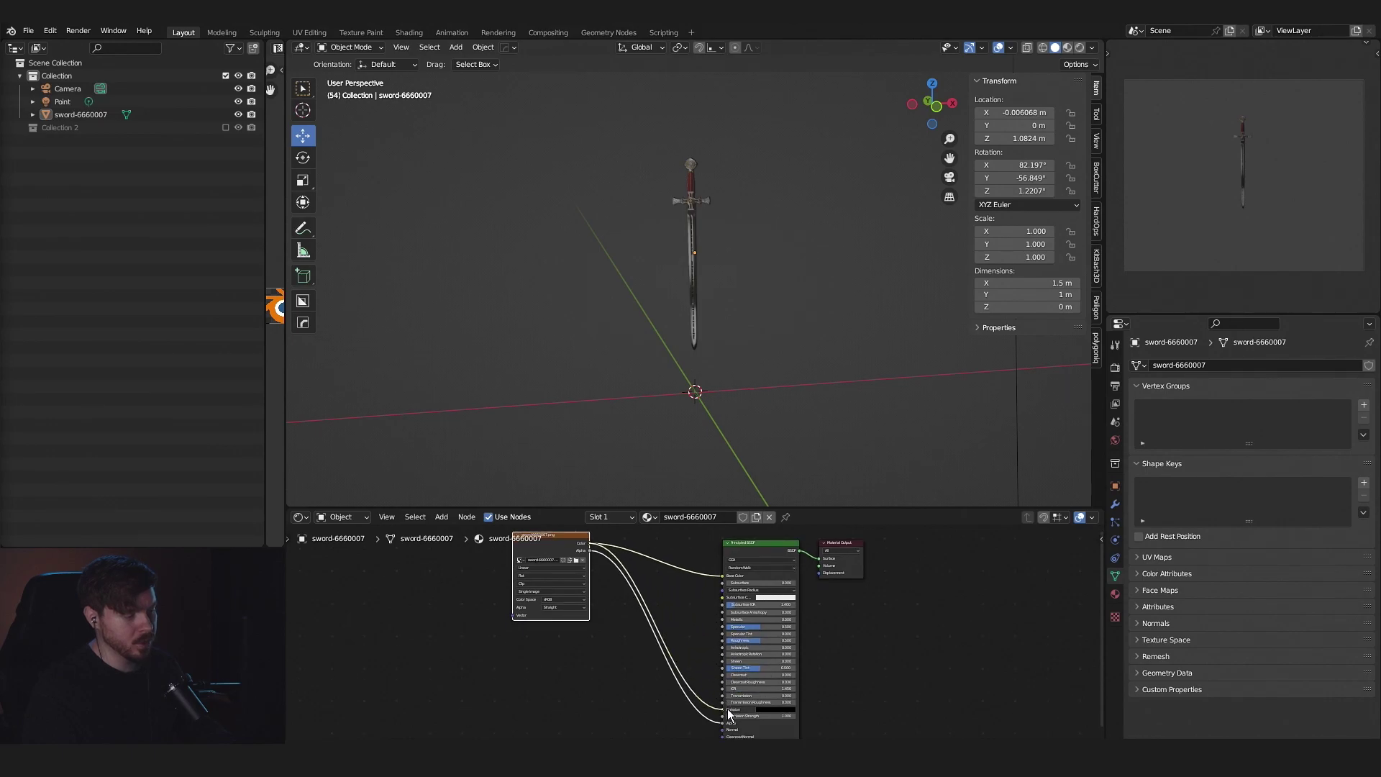
scroll(1244, 189, up, 2)
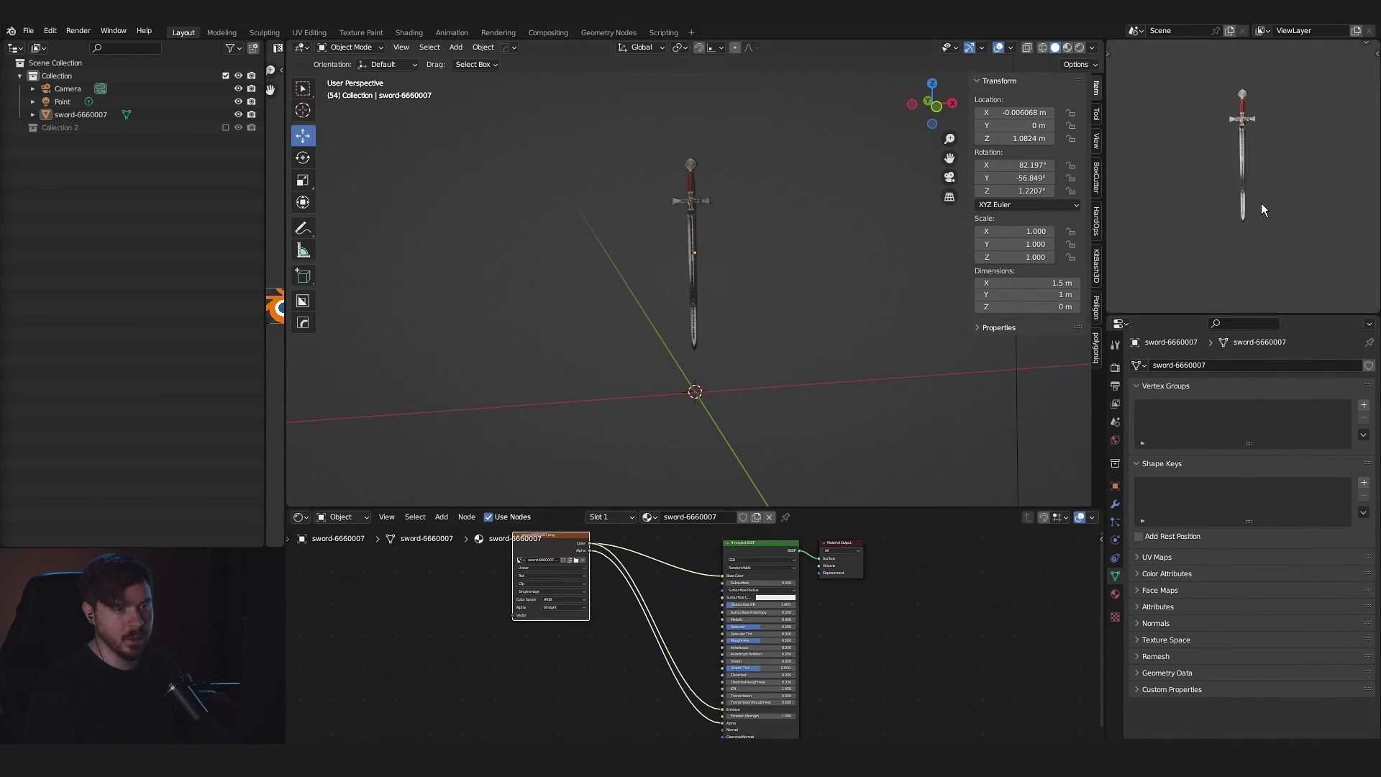
Step: Set the sword material's Emission Strength to 20
scroll(935, 612, up, 6)
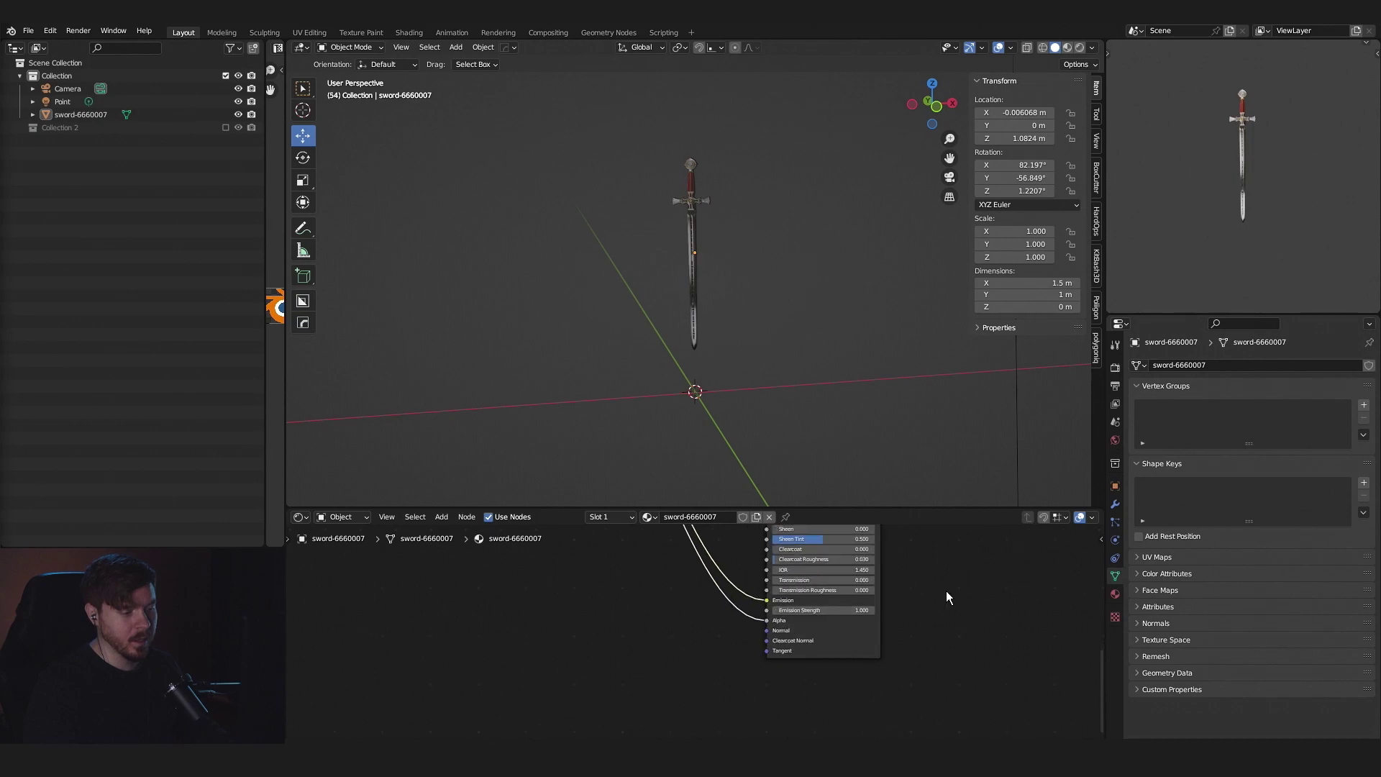
click(835, 634)
text(20)
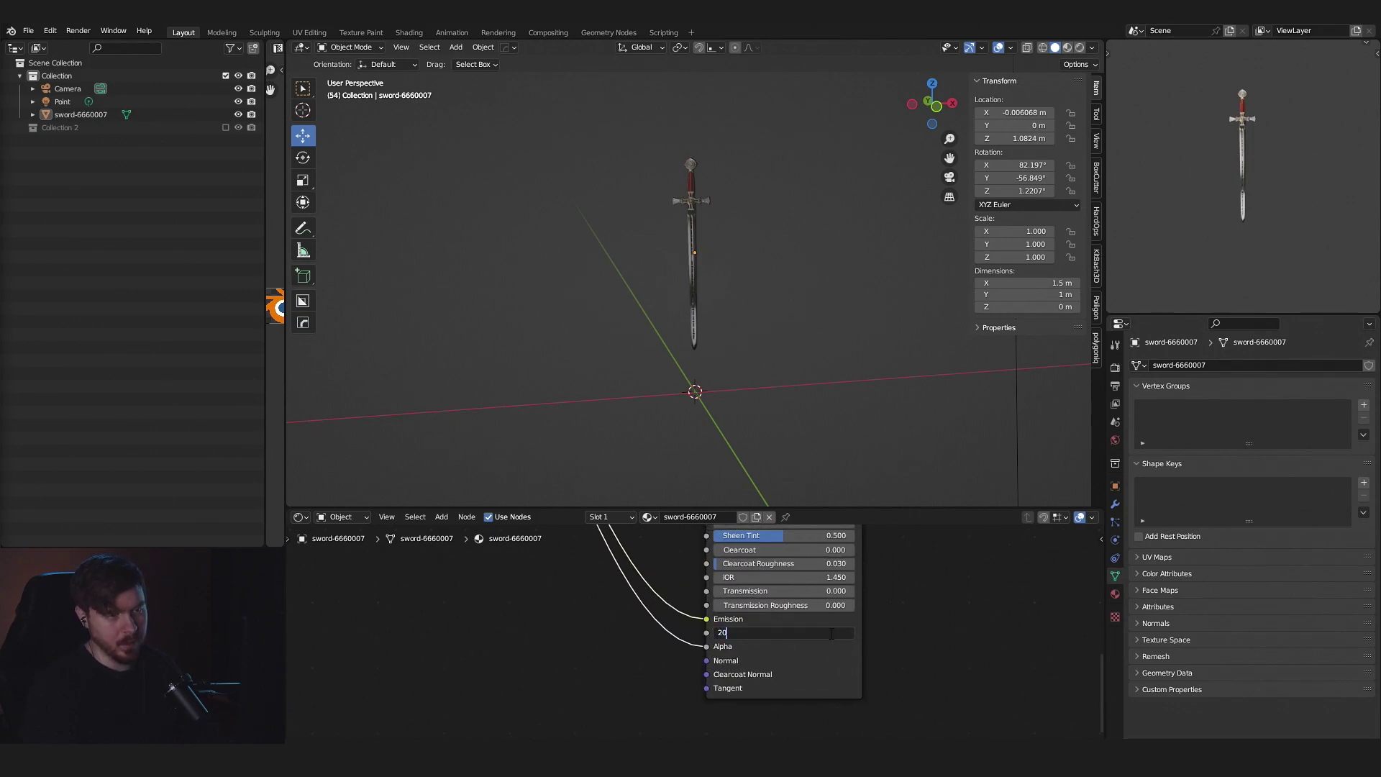
key(Return)
Step: Add a mesh plane as a floor beneath the sword and scale it up to about 13.3 m wide
middle_drag(934, 374, 813, 367)
key(shift+a)
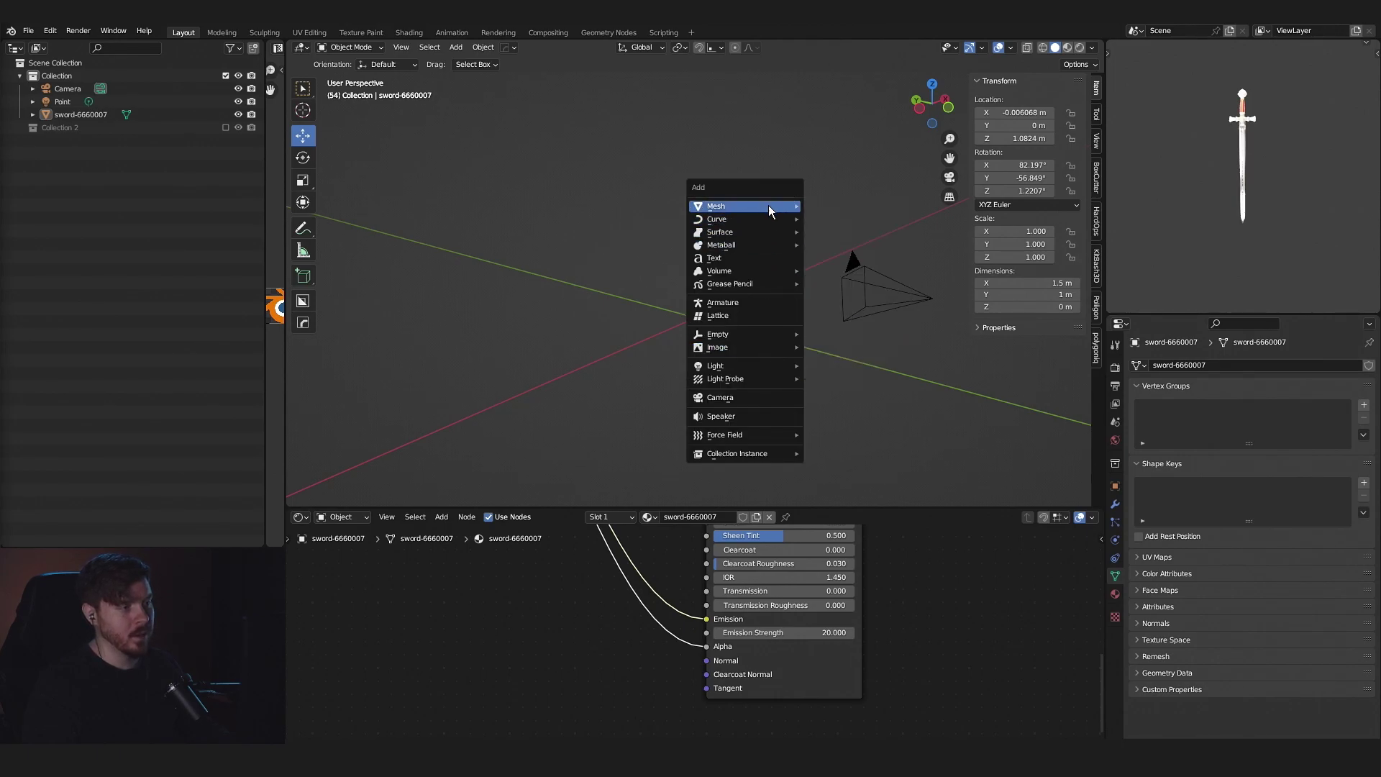
mouse_move(768, 205)
click(855, 205)
key(shift+space)
key(s)
drag(722, 320, 1260, 269)
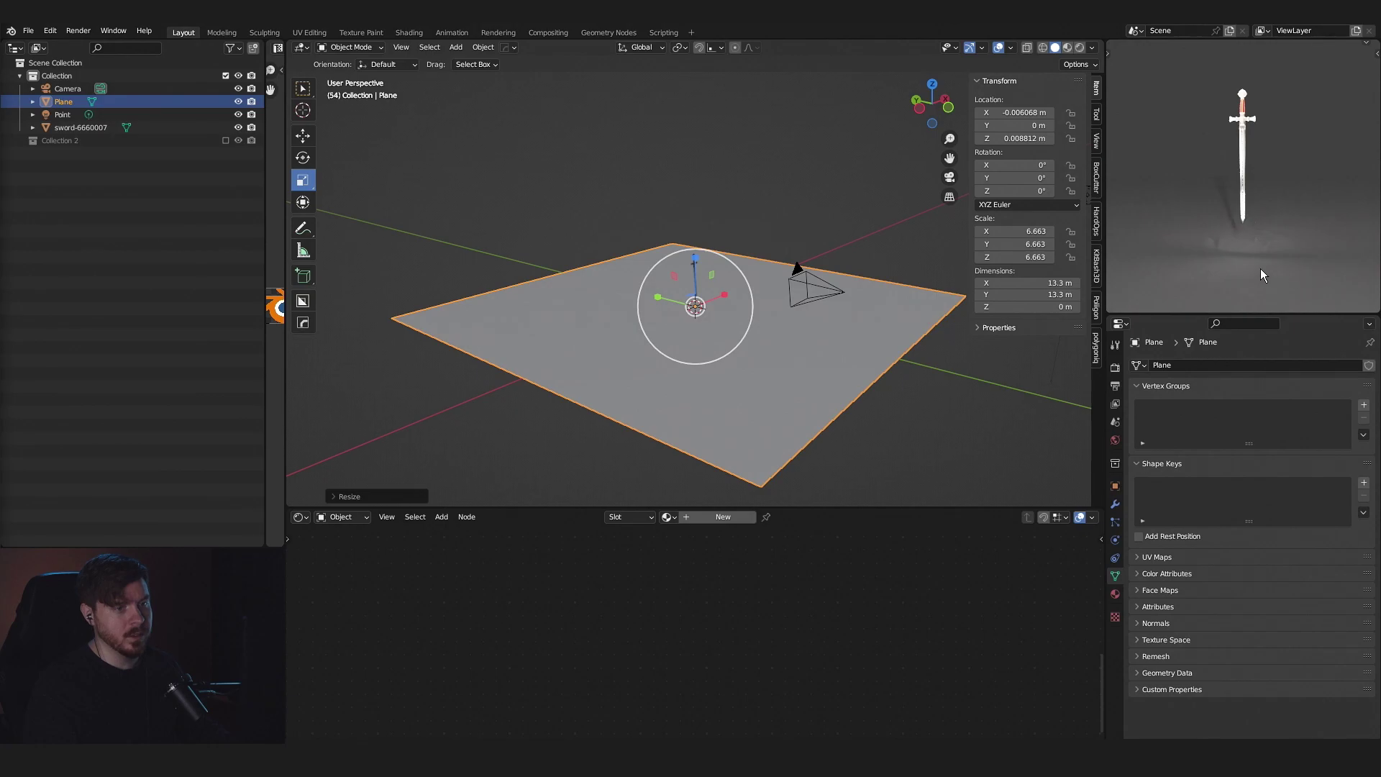
Step: Move the point light to about -1.54 m on X and along the global Y axis to the far side of the sword
middle_drag(1042, 256, 764, 352)
click(909, 344)
middle_drag(917, 345, 847, 351)
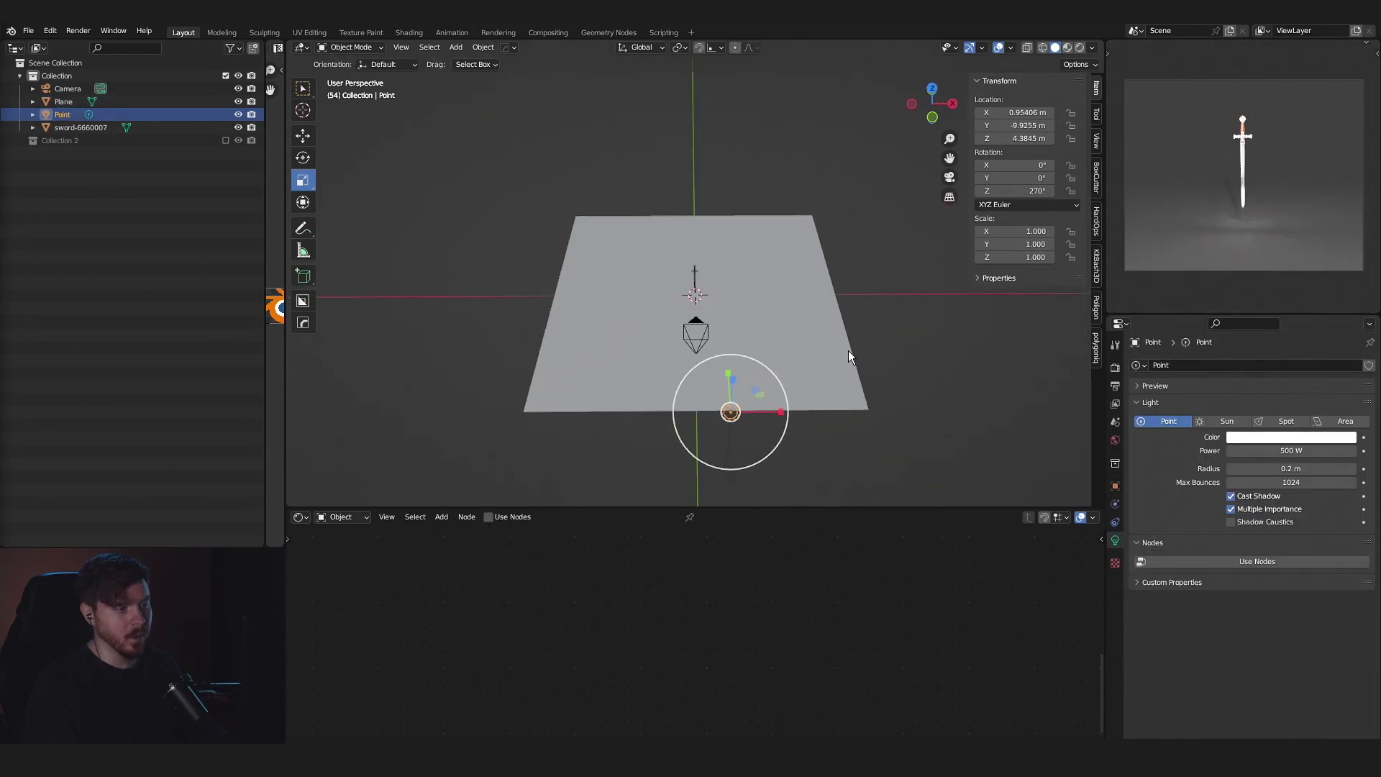
key(shift+space)
key(g)
drag(783, 413, 698, 414)
middle_drag(697, 414, 603, 368)
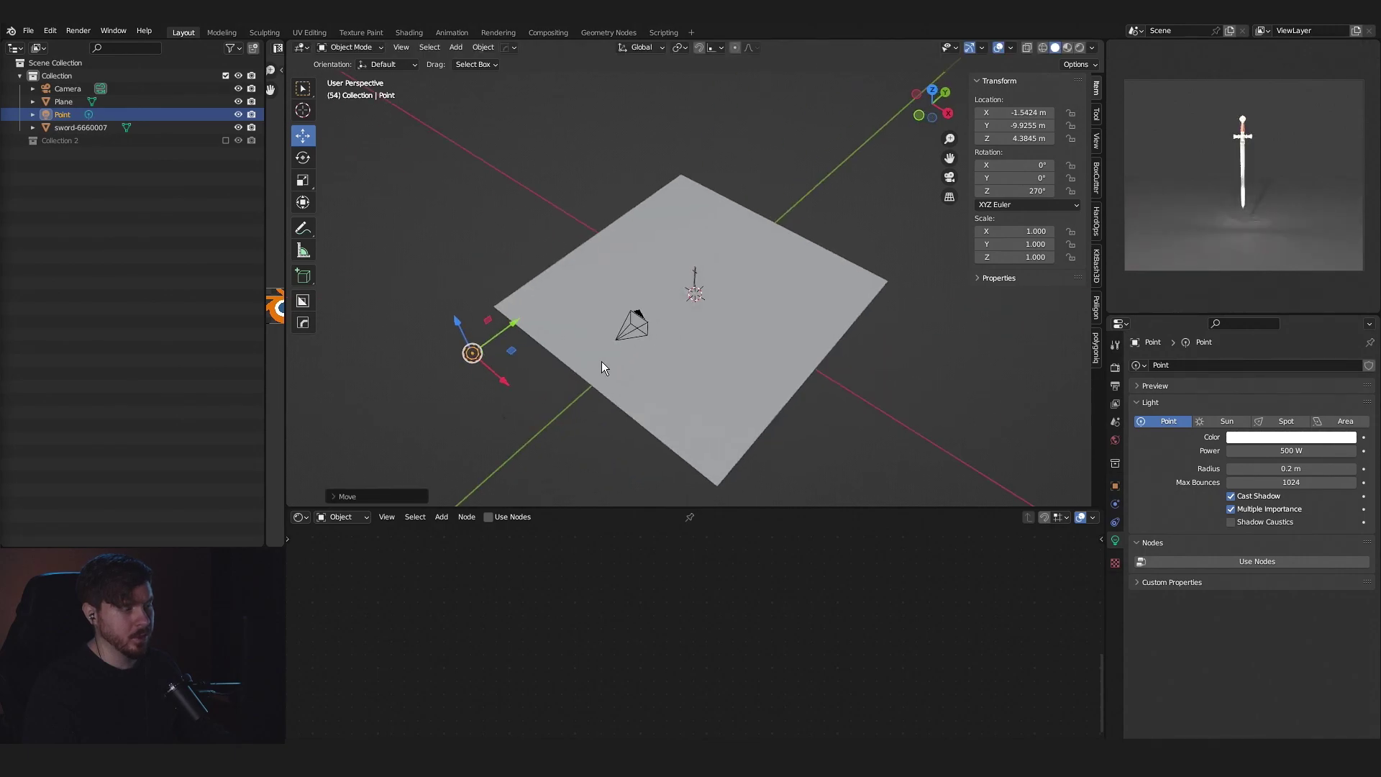
drag(516, 322, 707, 246)
Step: Select the sword plane and set its material's Emission Strength to 0.5
scroll(1278, 173, up, 8)
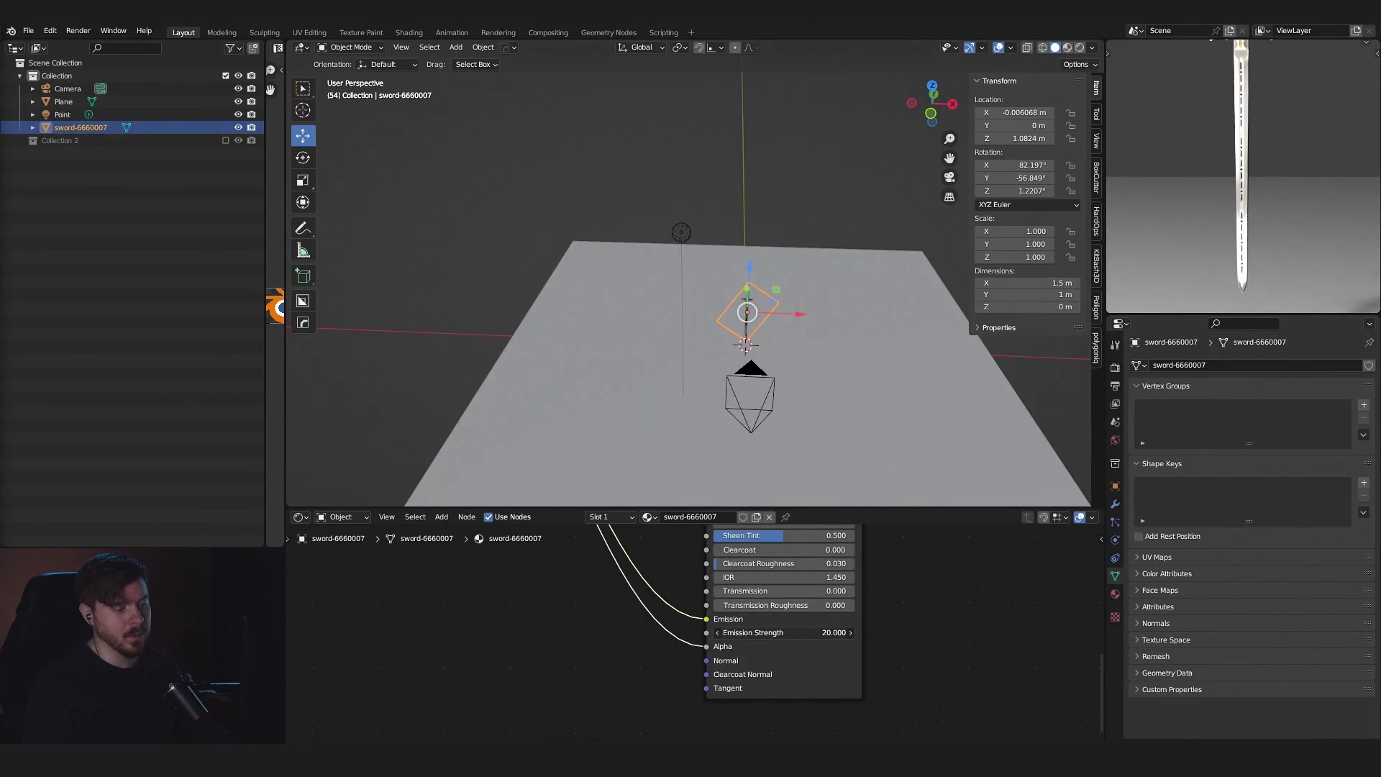
click(825, 630)
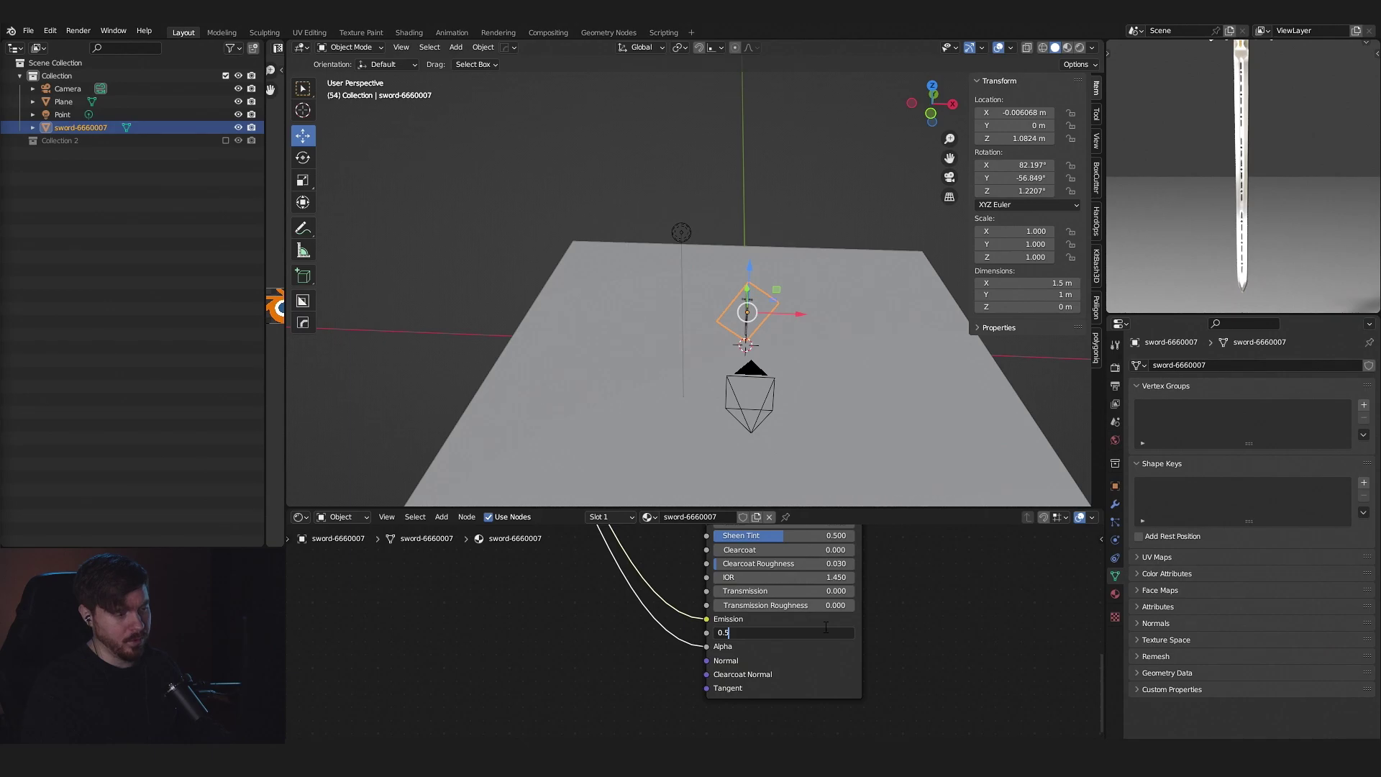
text(0.5)
key(Return)
scroll(1242, 235, down, 3)
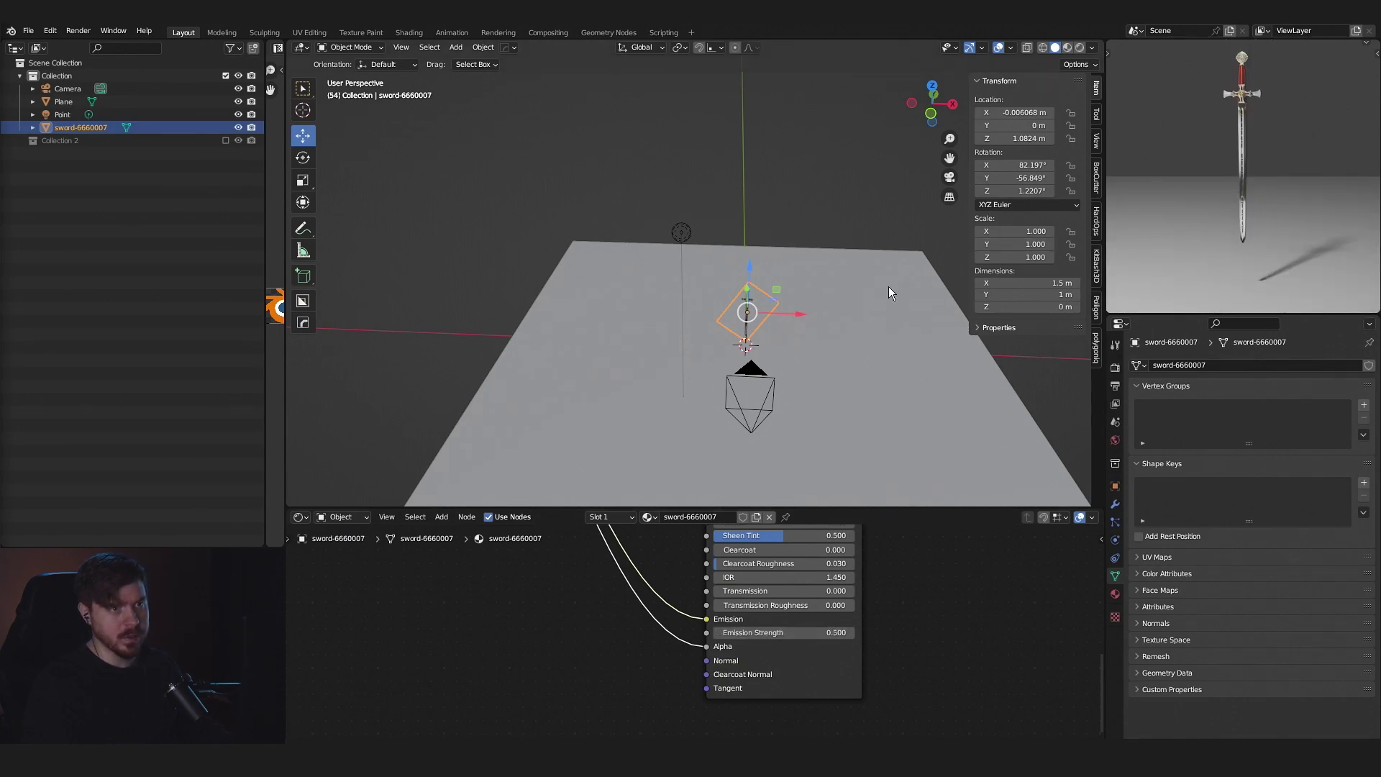
middle_drag(890, 292, 869, 300)
scroll(1221, 245, down, 2)
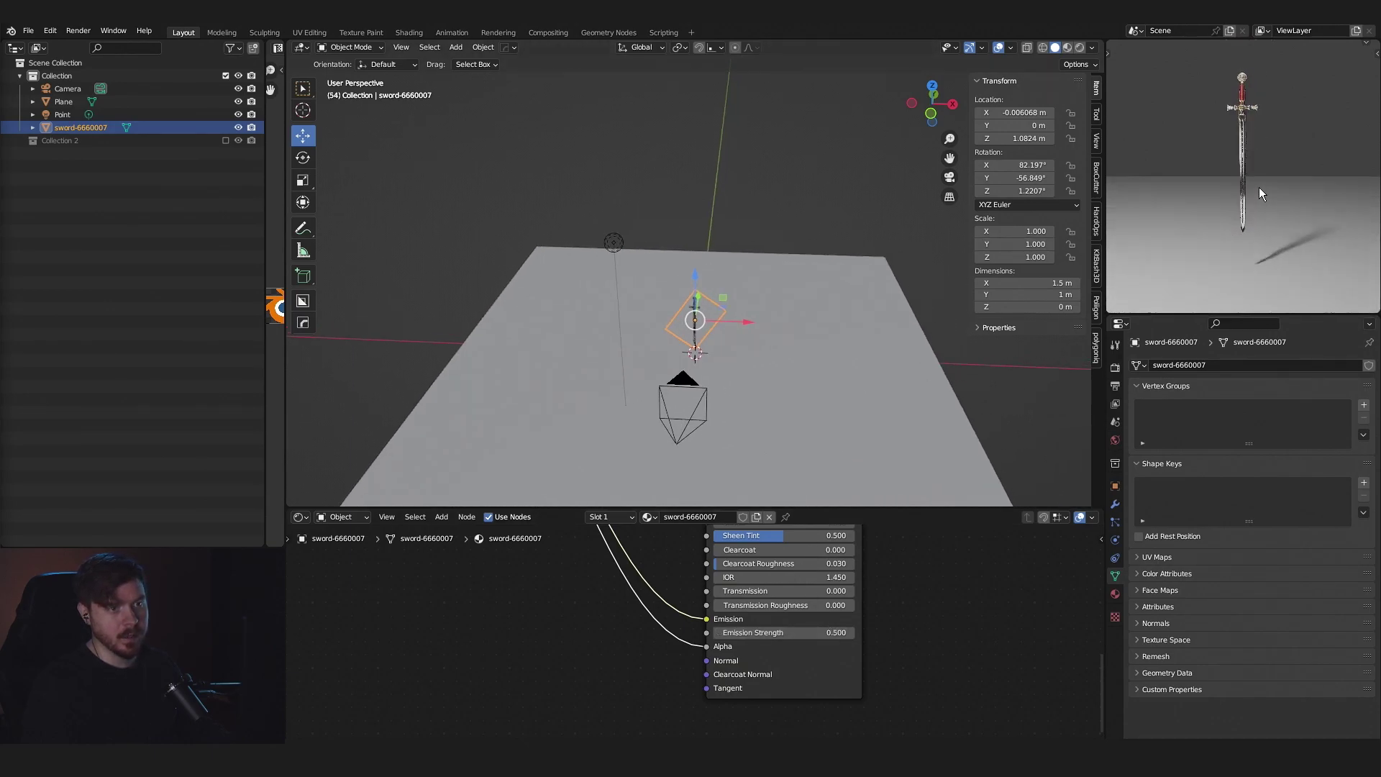
Step: Cut the link into the sword material's Emission input to compare the lighting, and undo the cut
scroll(1257, 189, up, 1)
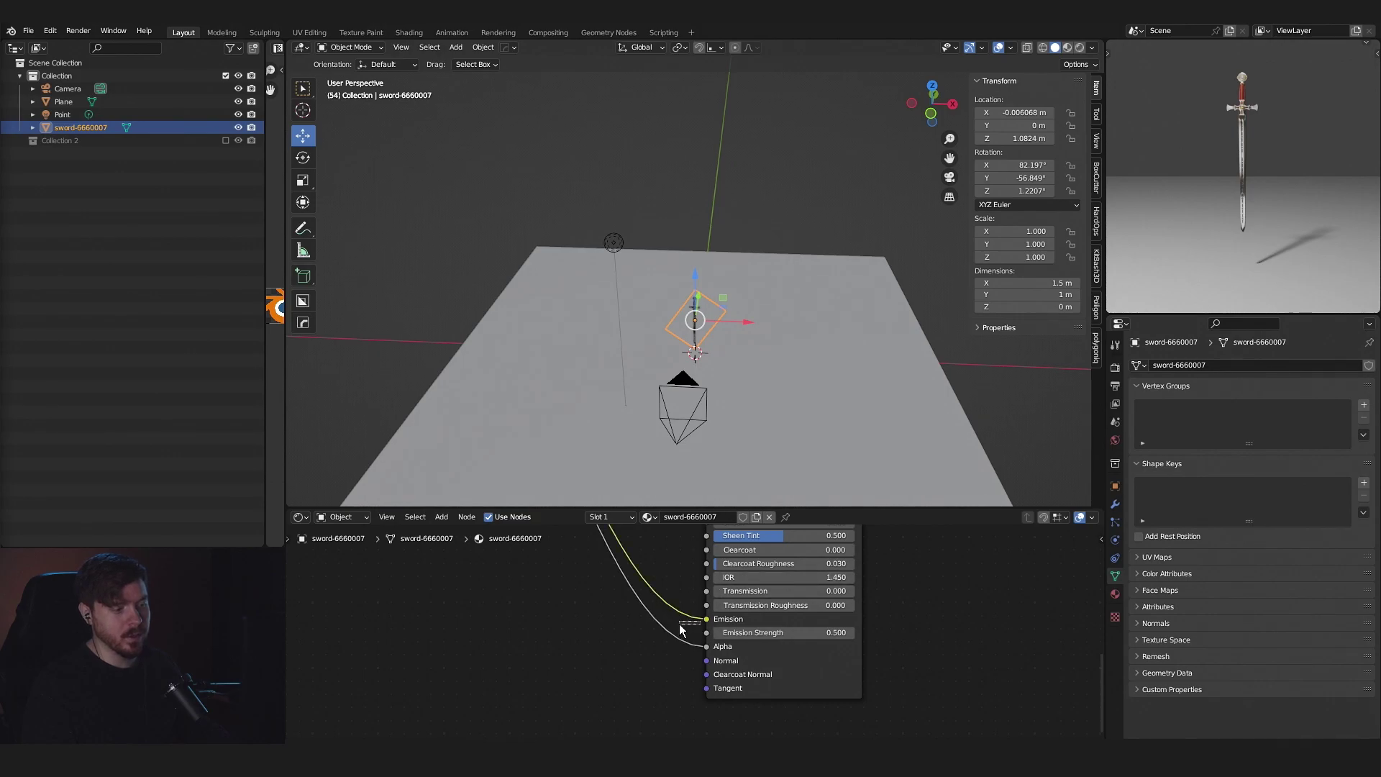
ctrl+right_drag(680, 624, 679, 625)
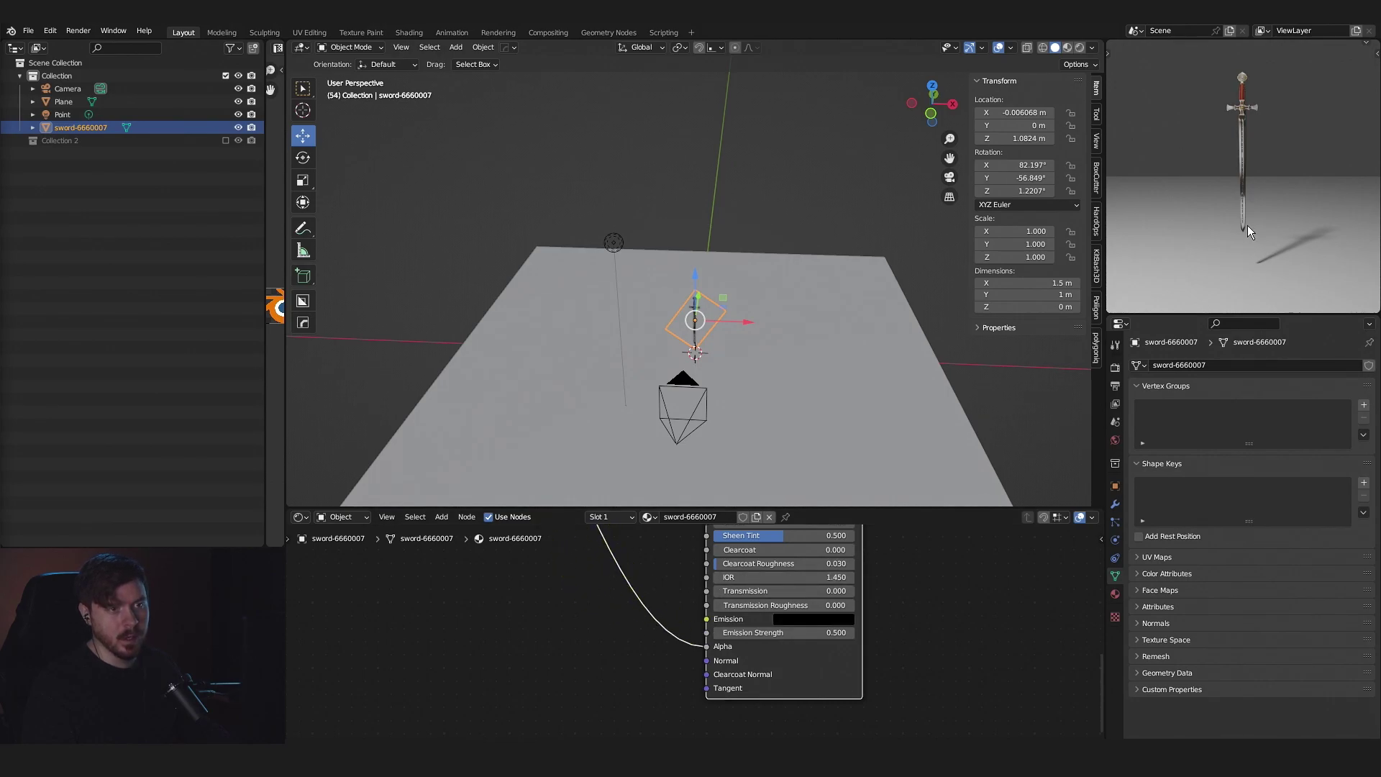
key(ctrl+z)
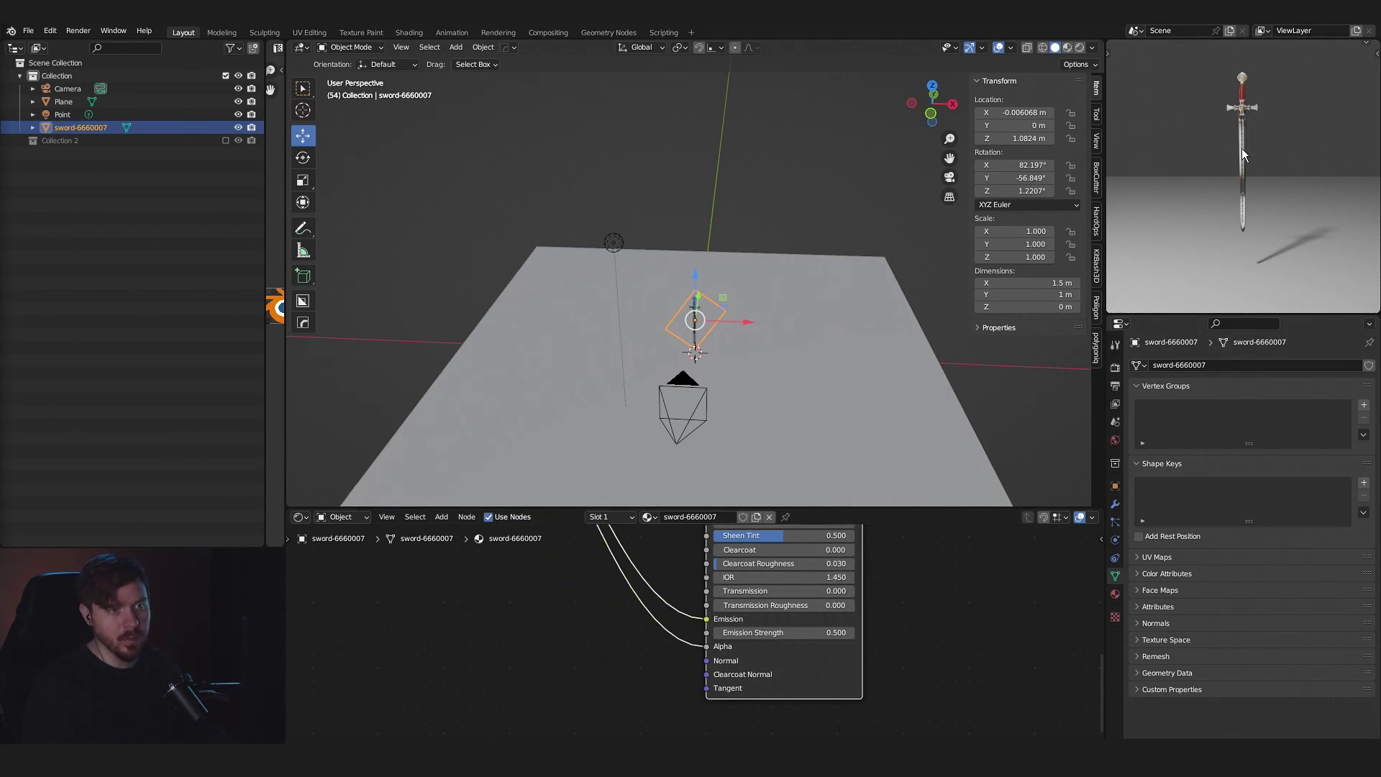
Step: Frame the selected sword plane in the viewport from an oblique side angle
middle_drag(830, 315, 898, 322)
key(KP_Decimal)
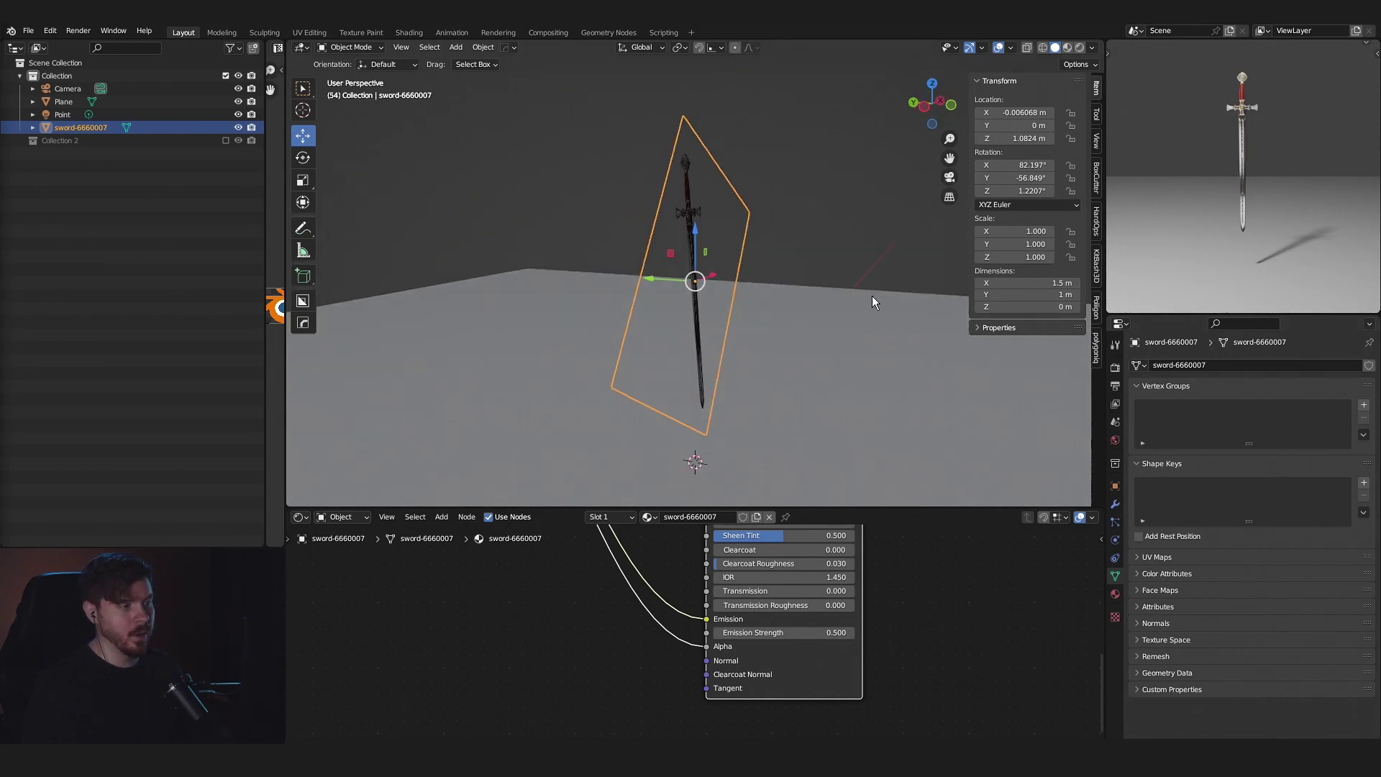